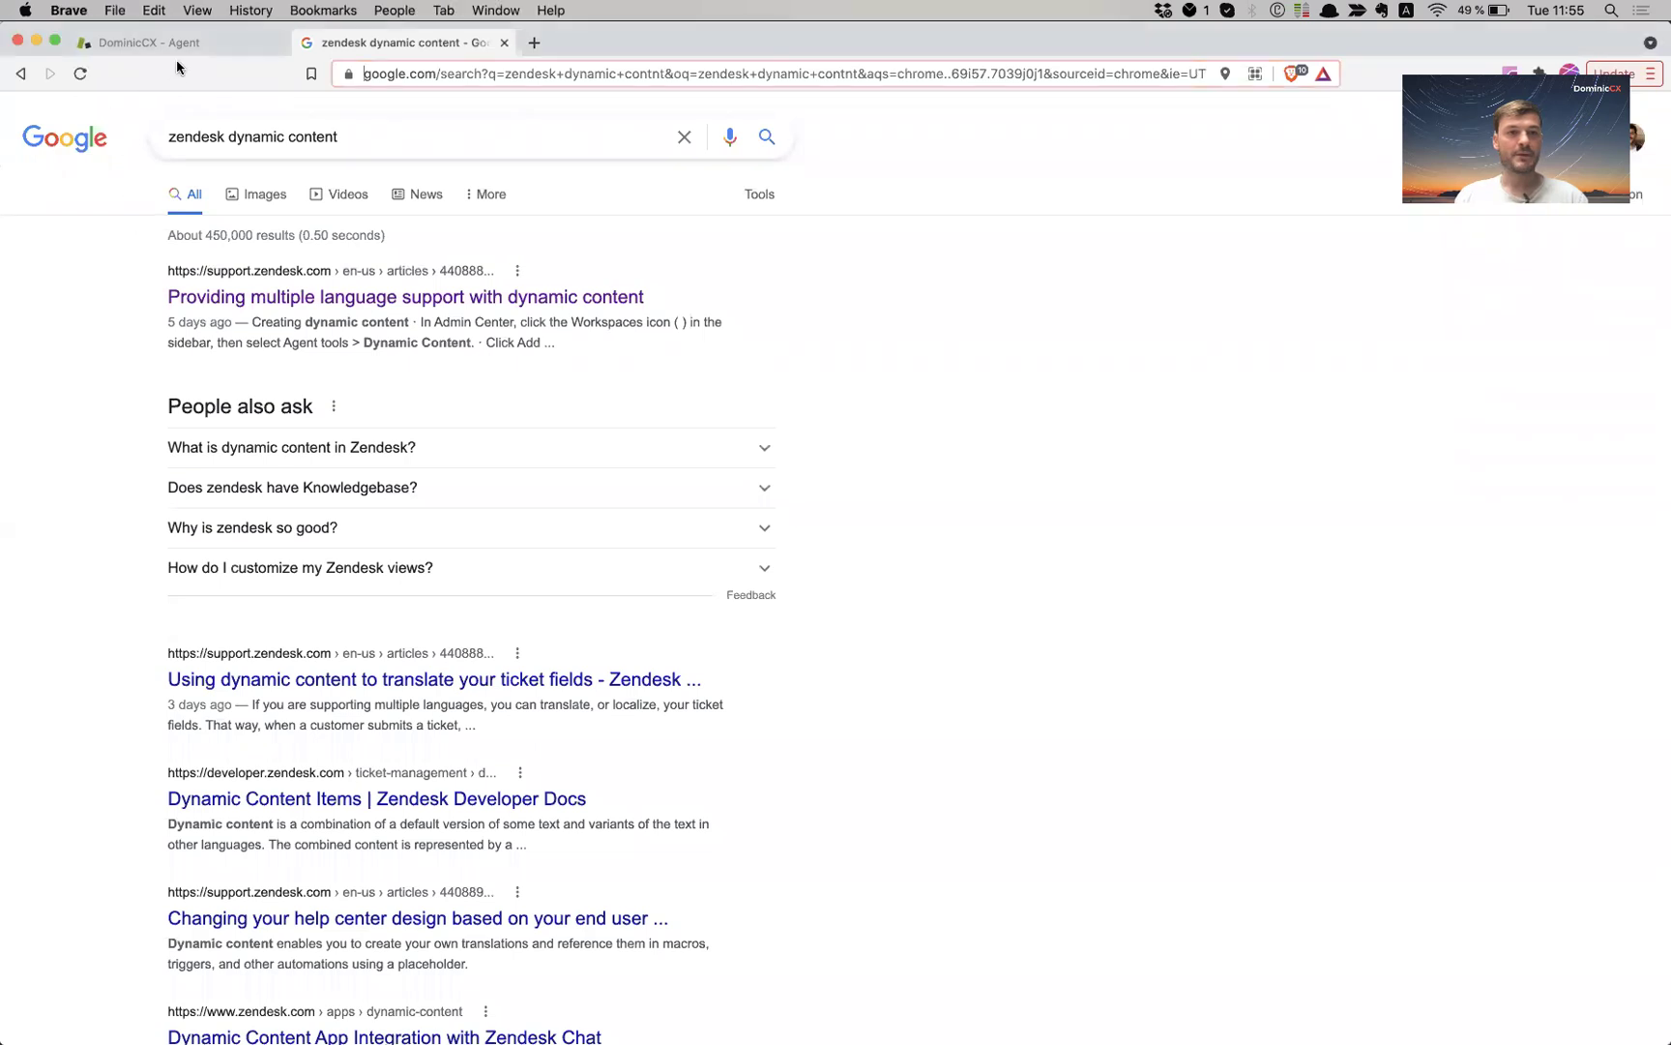
Step: In the Zendesk tab, go to Admin > Manage > Dynamic Content
{"action": "left_click", "coordinate": [201, 40]}
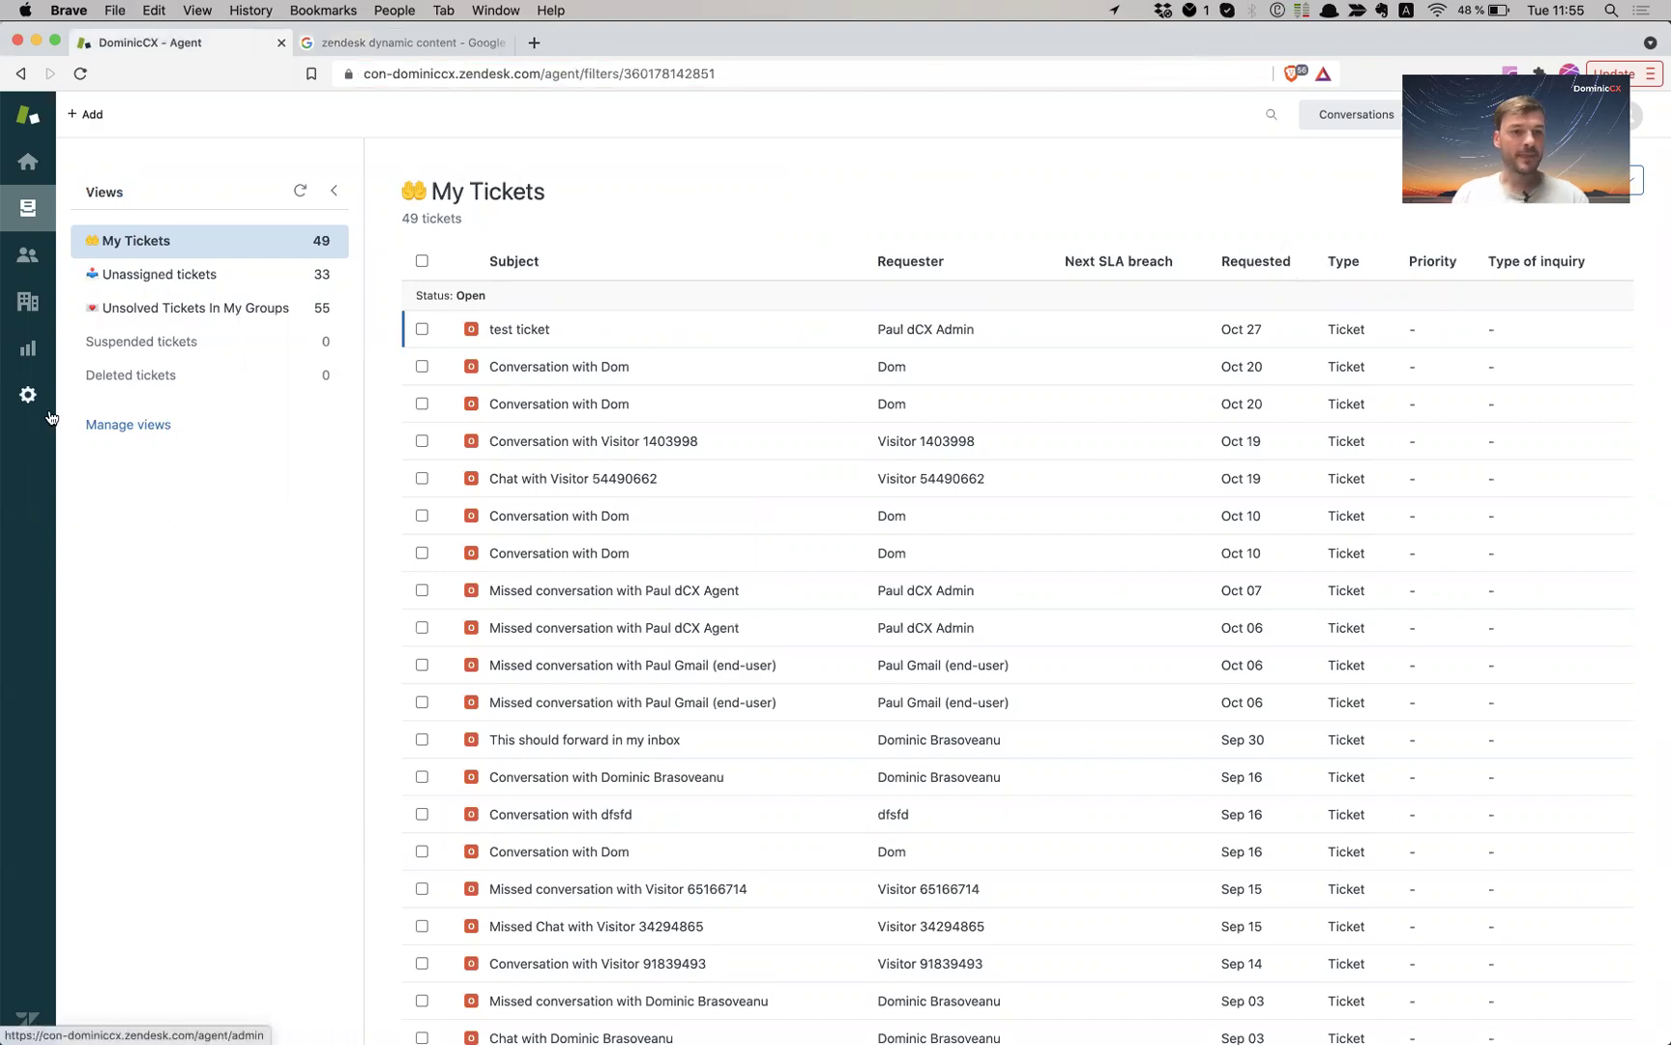
{"action": "left_click", "coordinate": [16, 398]}
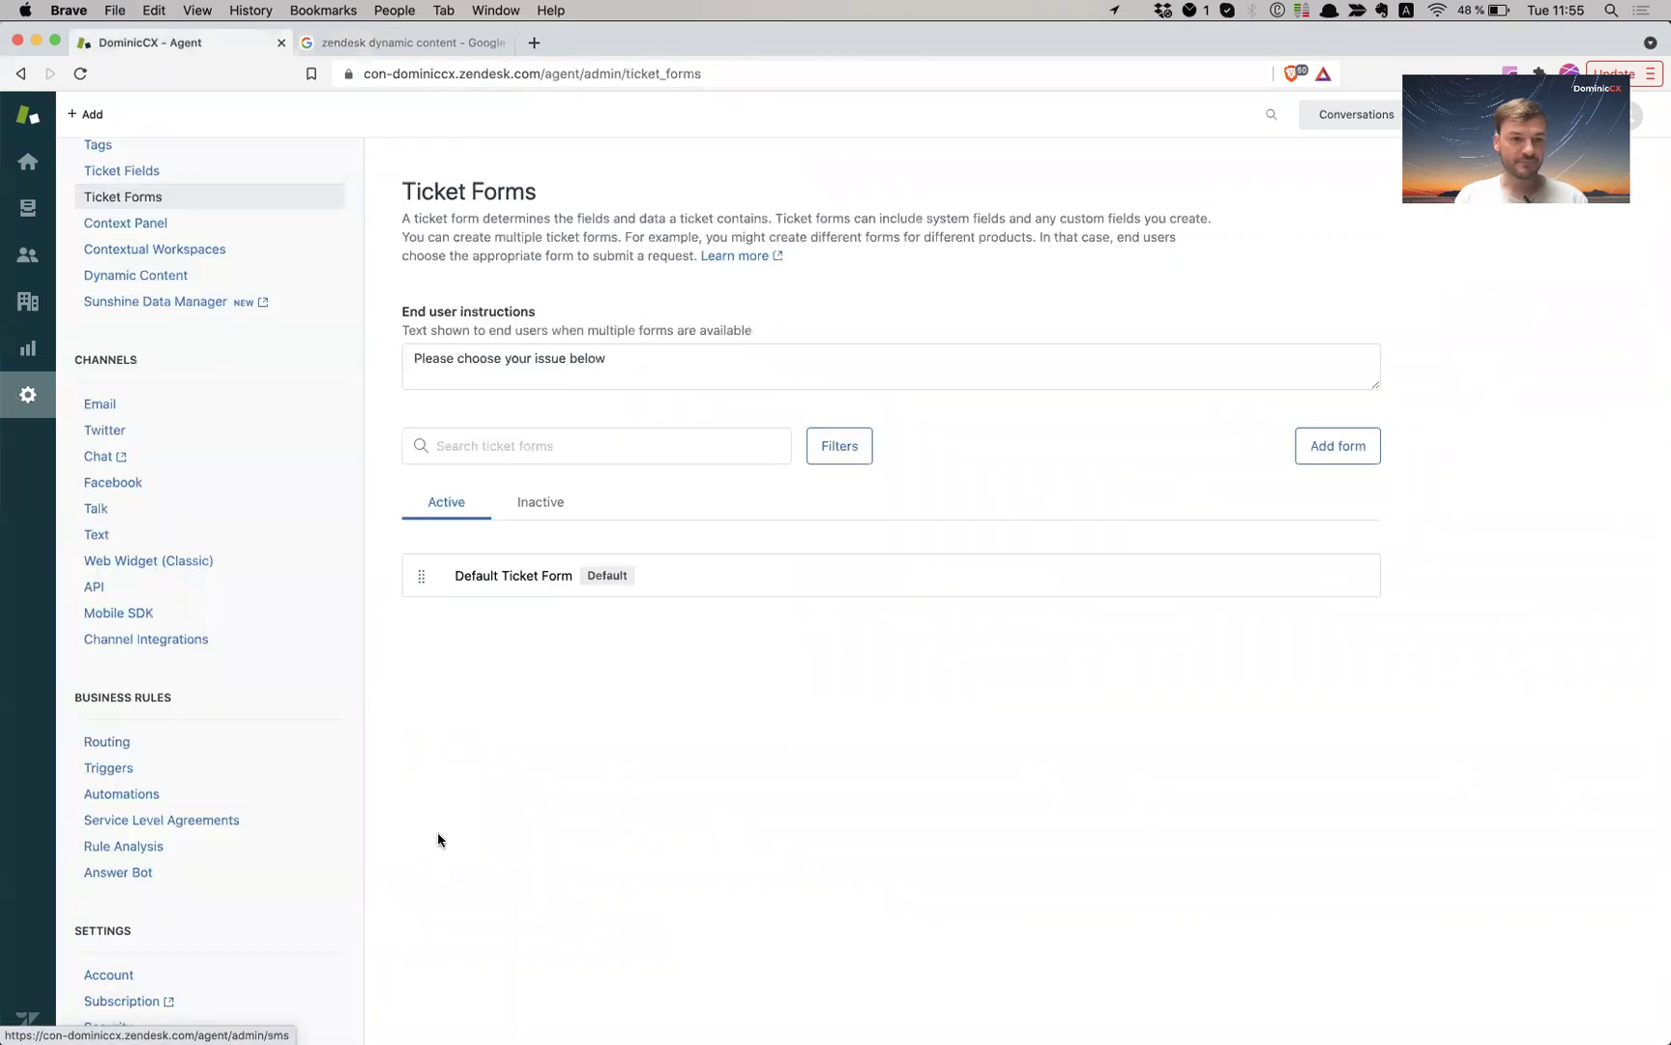
{"action": "scroll", "coordinate": [237, 735], "scroll_direction": "up", "scroll_amount": 5}
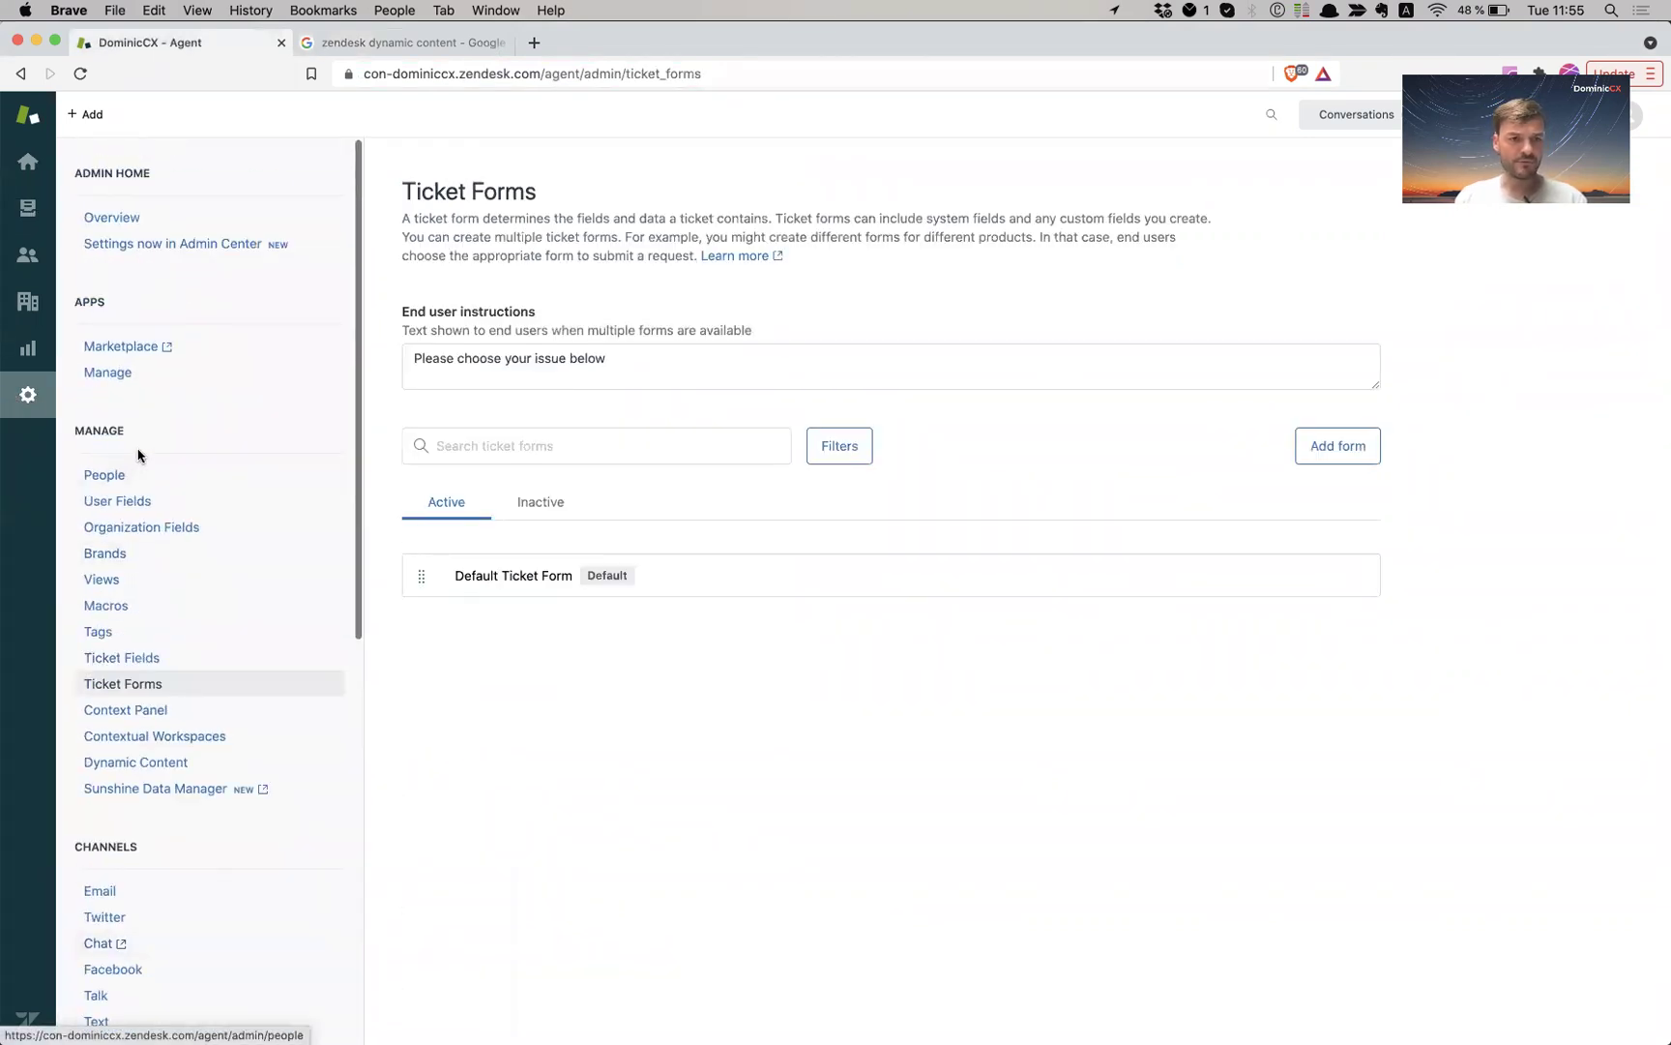
{"action": "left_click", "coordinate": [164, 763]}
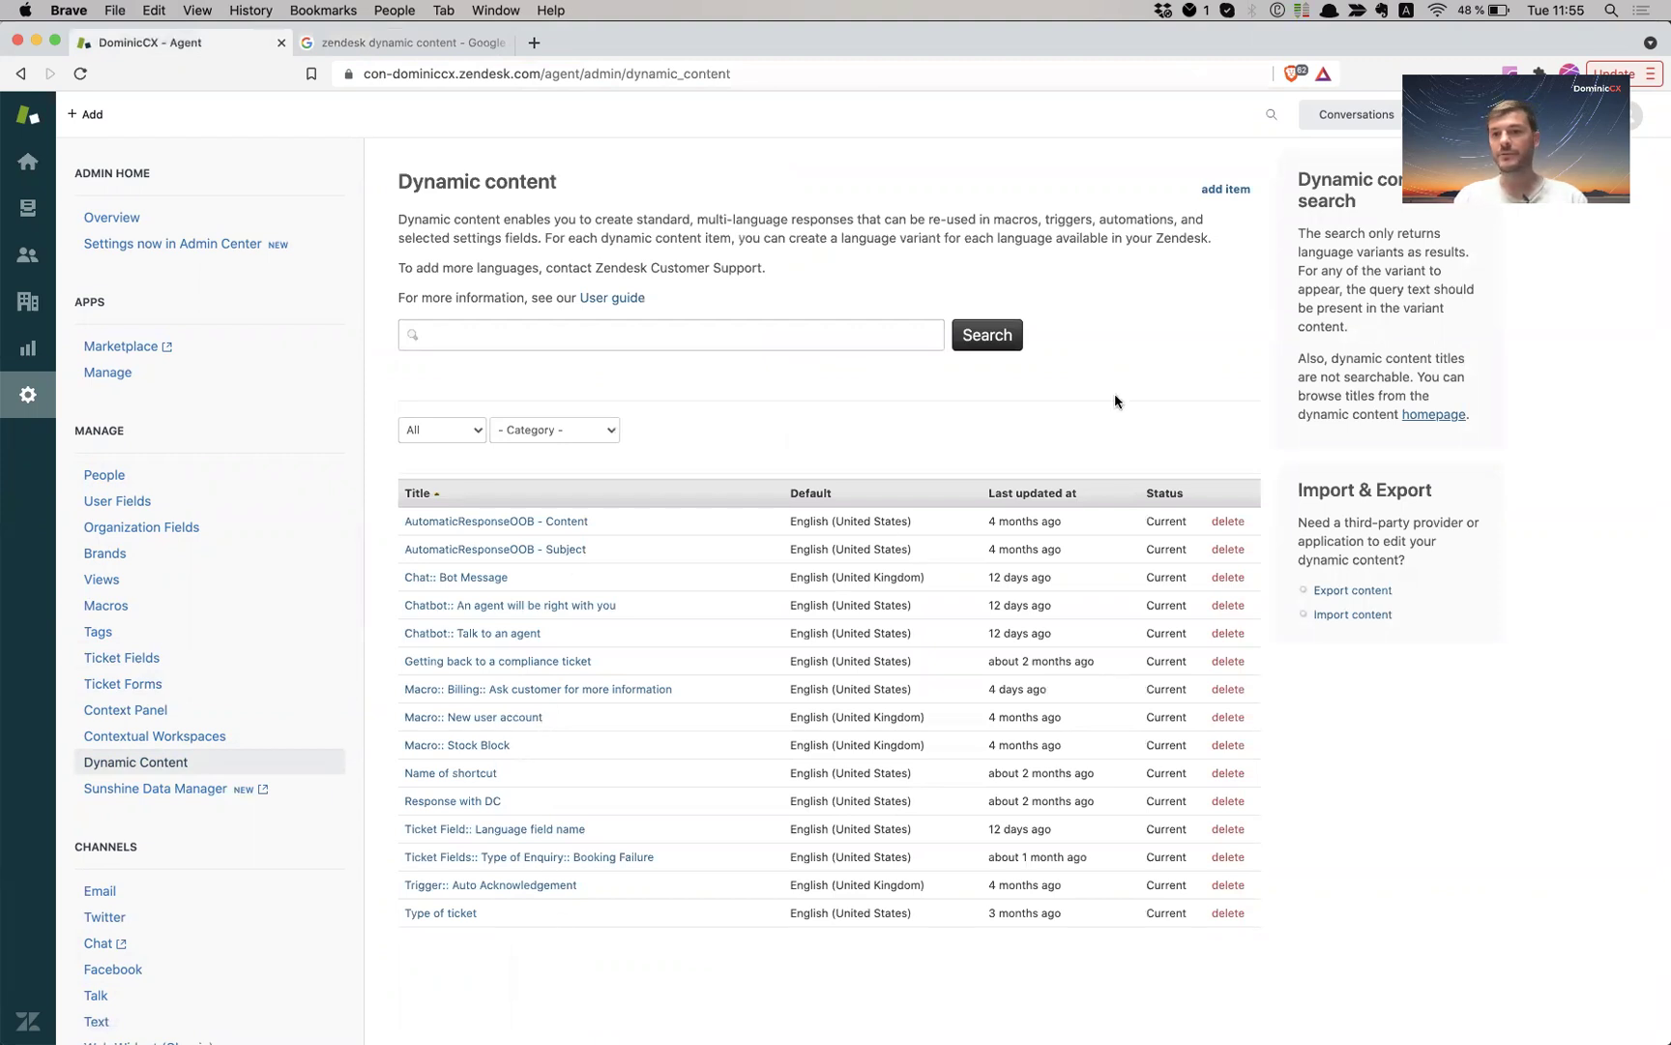
Step: Start a new dynamic content item titled 'Form:: Type of request'
{"action": "left_click", "coordinate": [1236, 189]}
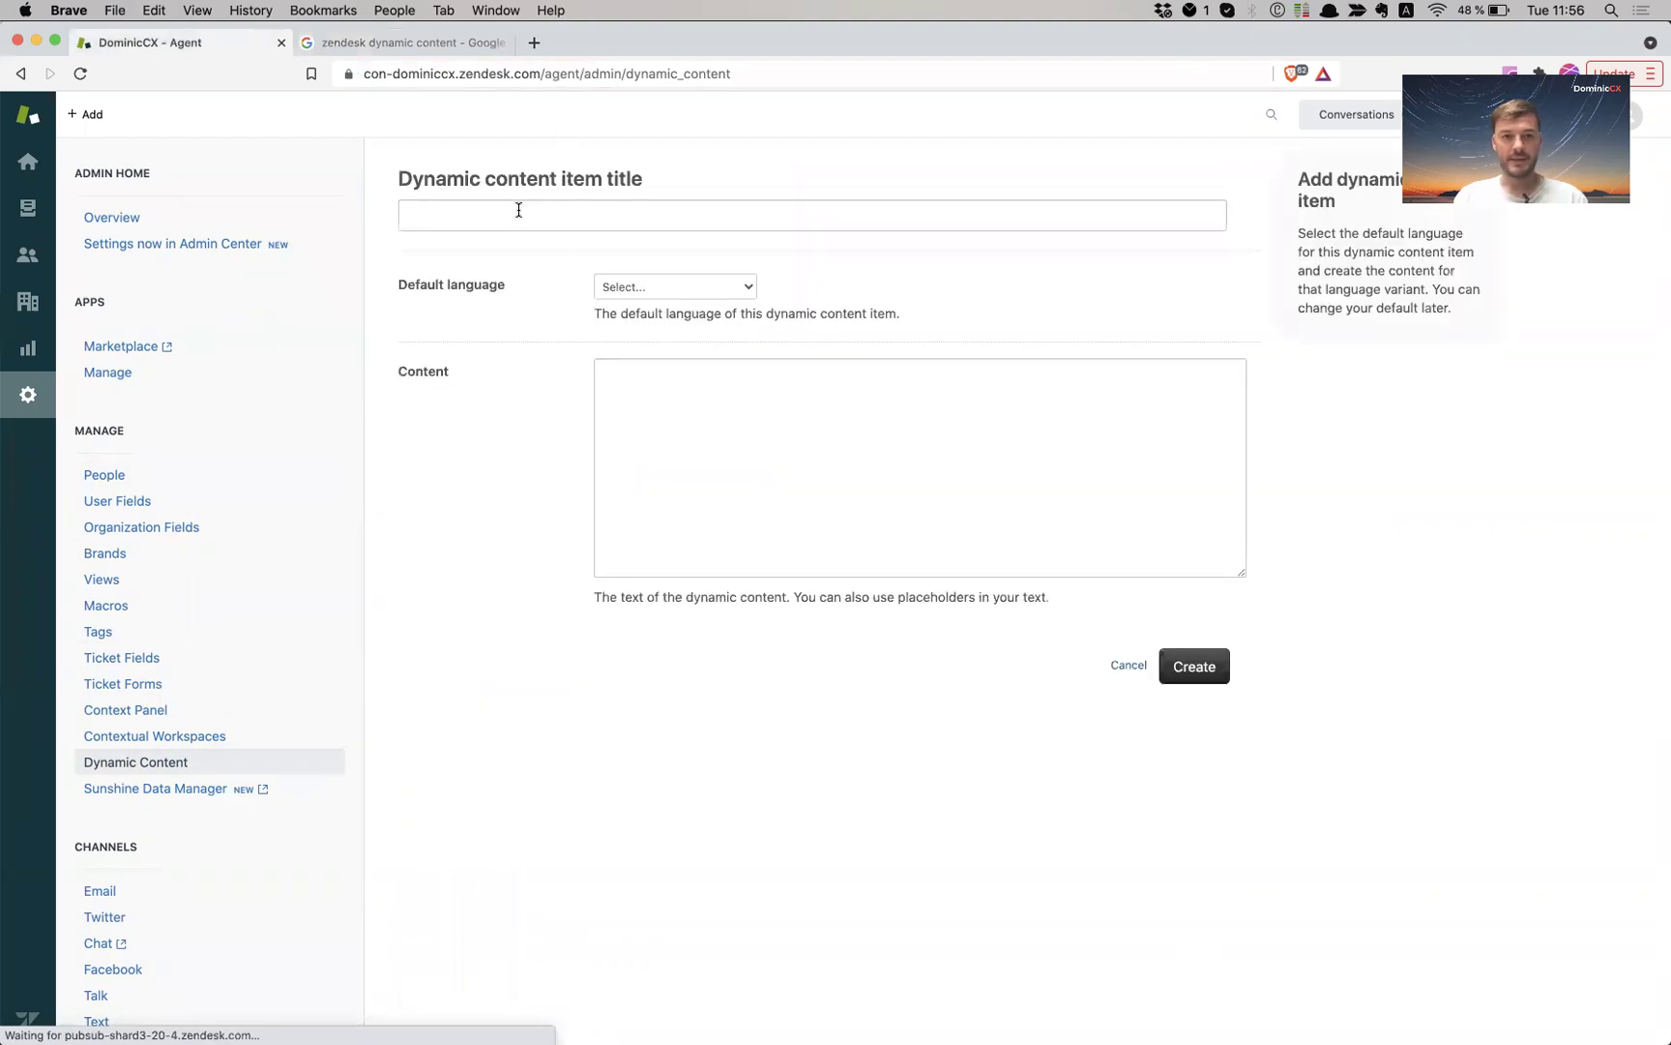
{"action": "left_click", "coordinate": [518, 211]}
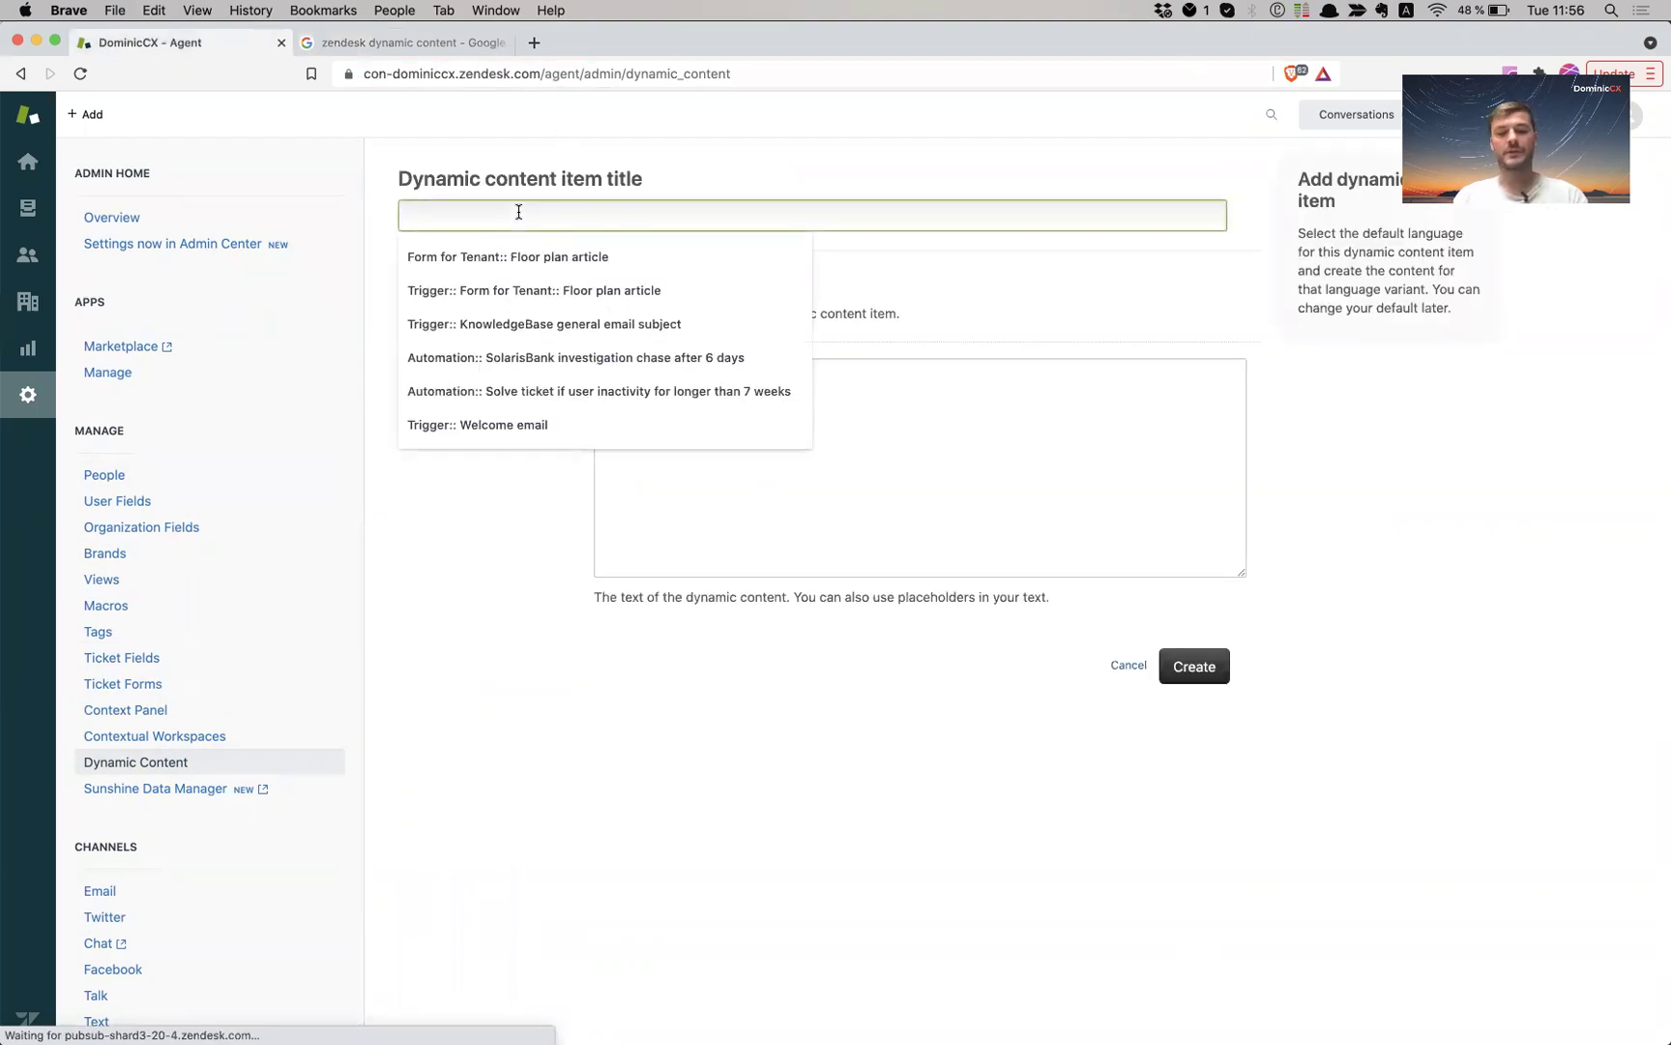
{"action": "type", "text": "Form::"}
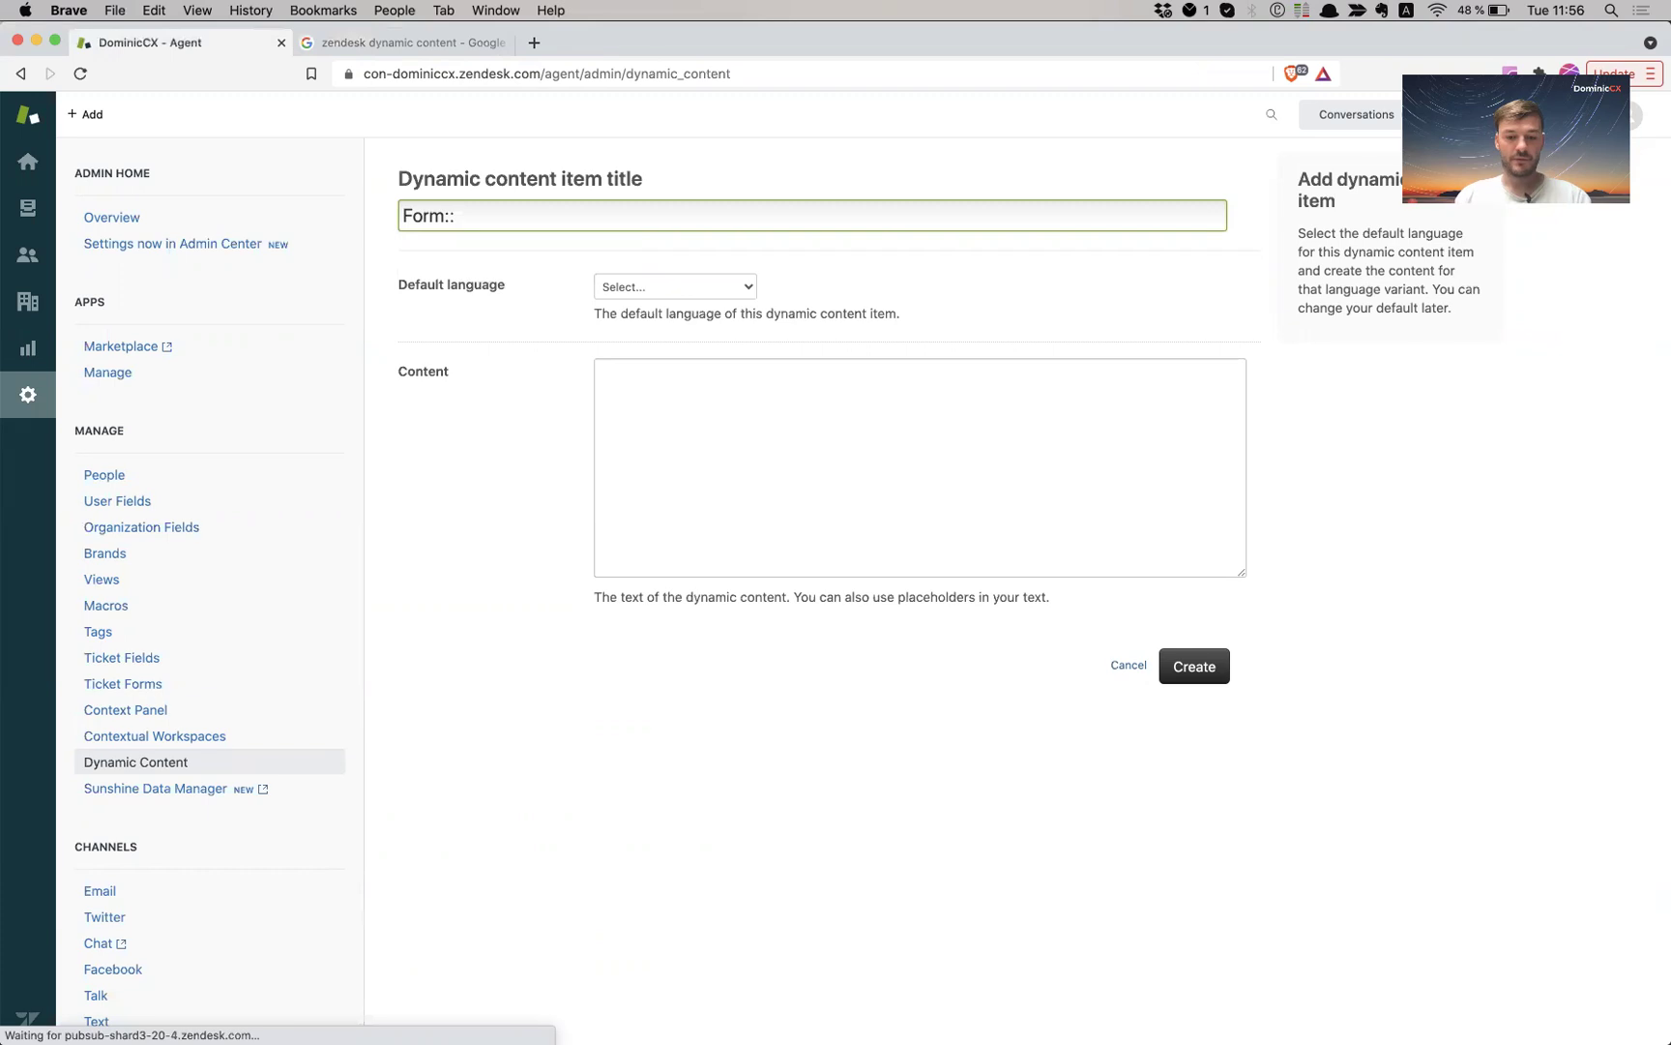
{"action": "type", "text": " Typeal"}
{"action": "key", "text": "BackSpace"}
{"action": "key", "text": "BackSpace"}
{"action": "type", "text": "pl"}
{"action": "key", "text": "BackSpace"}
{"action": "key", "text": "BackSpace"}
{"action": "type", "text": "of request"}
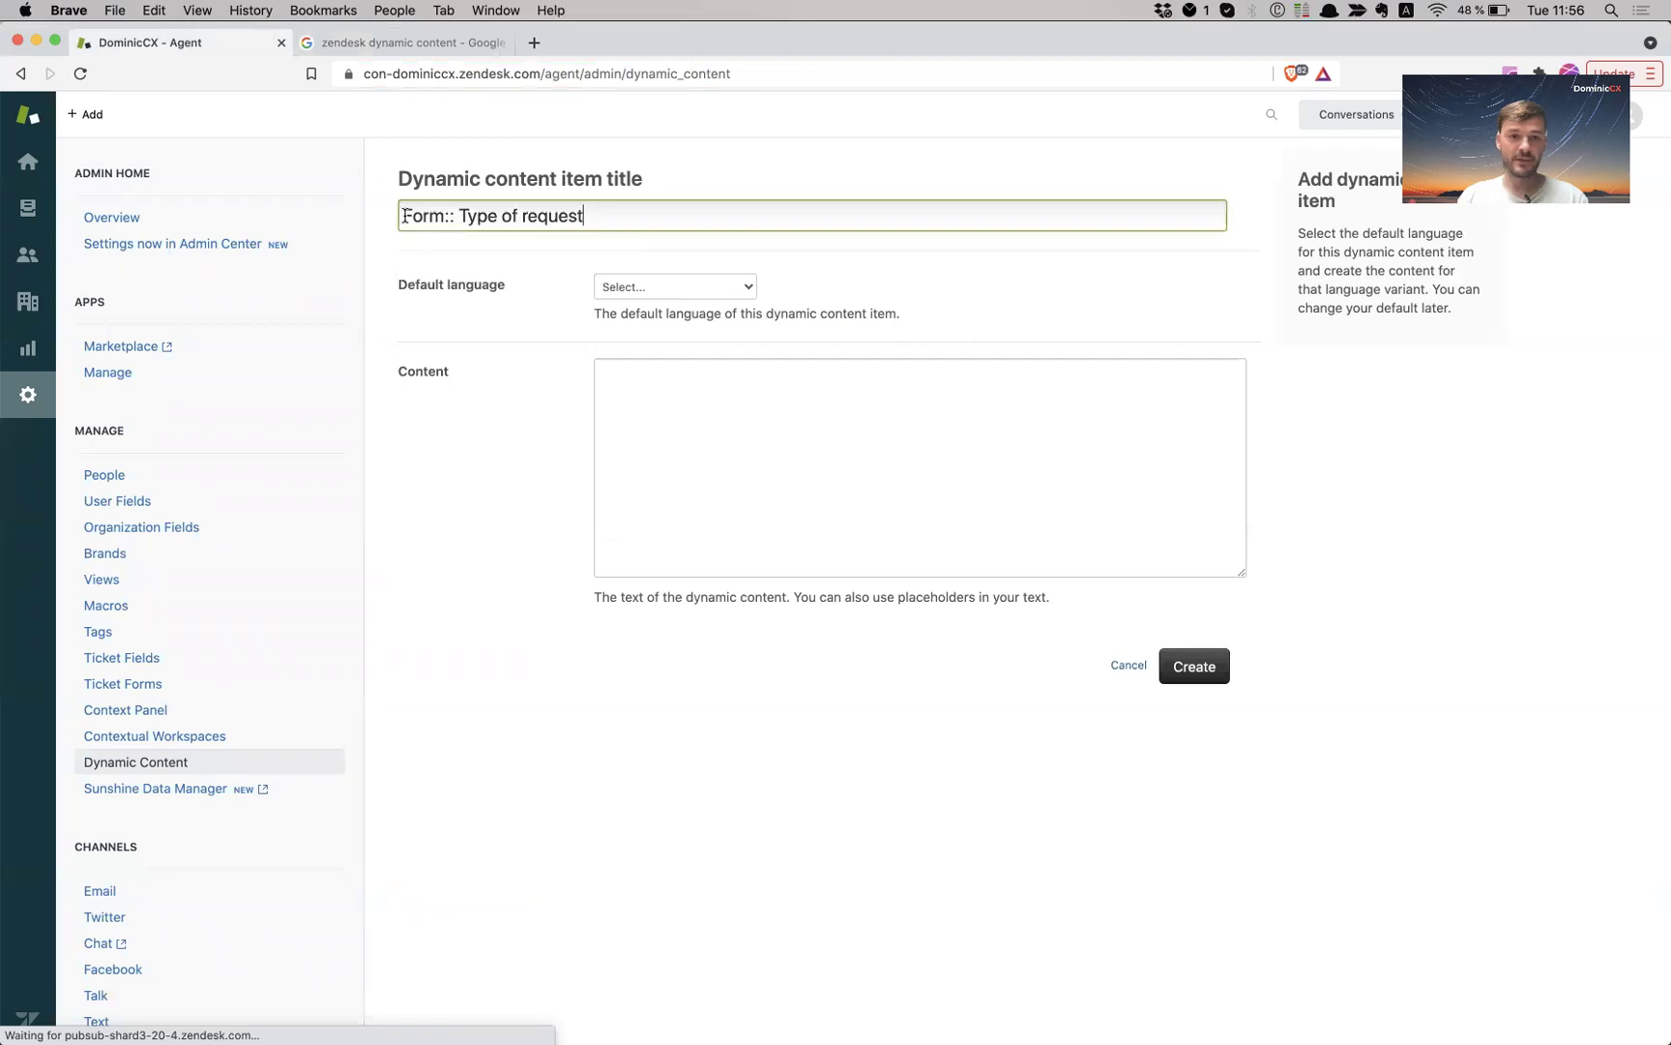
{"action": "left_click_drag", "start_coordinate": [402, 216], "coordinate": [461, 216]}
{"action": "left_click", "coordinate": [461, 215]}
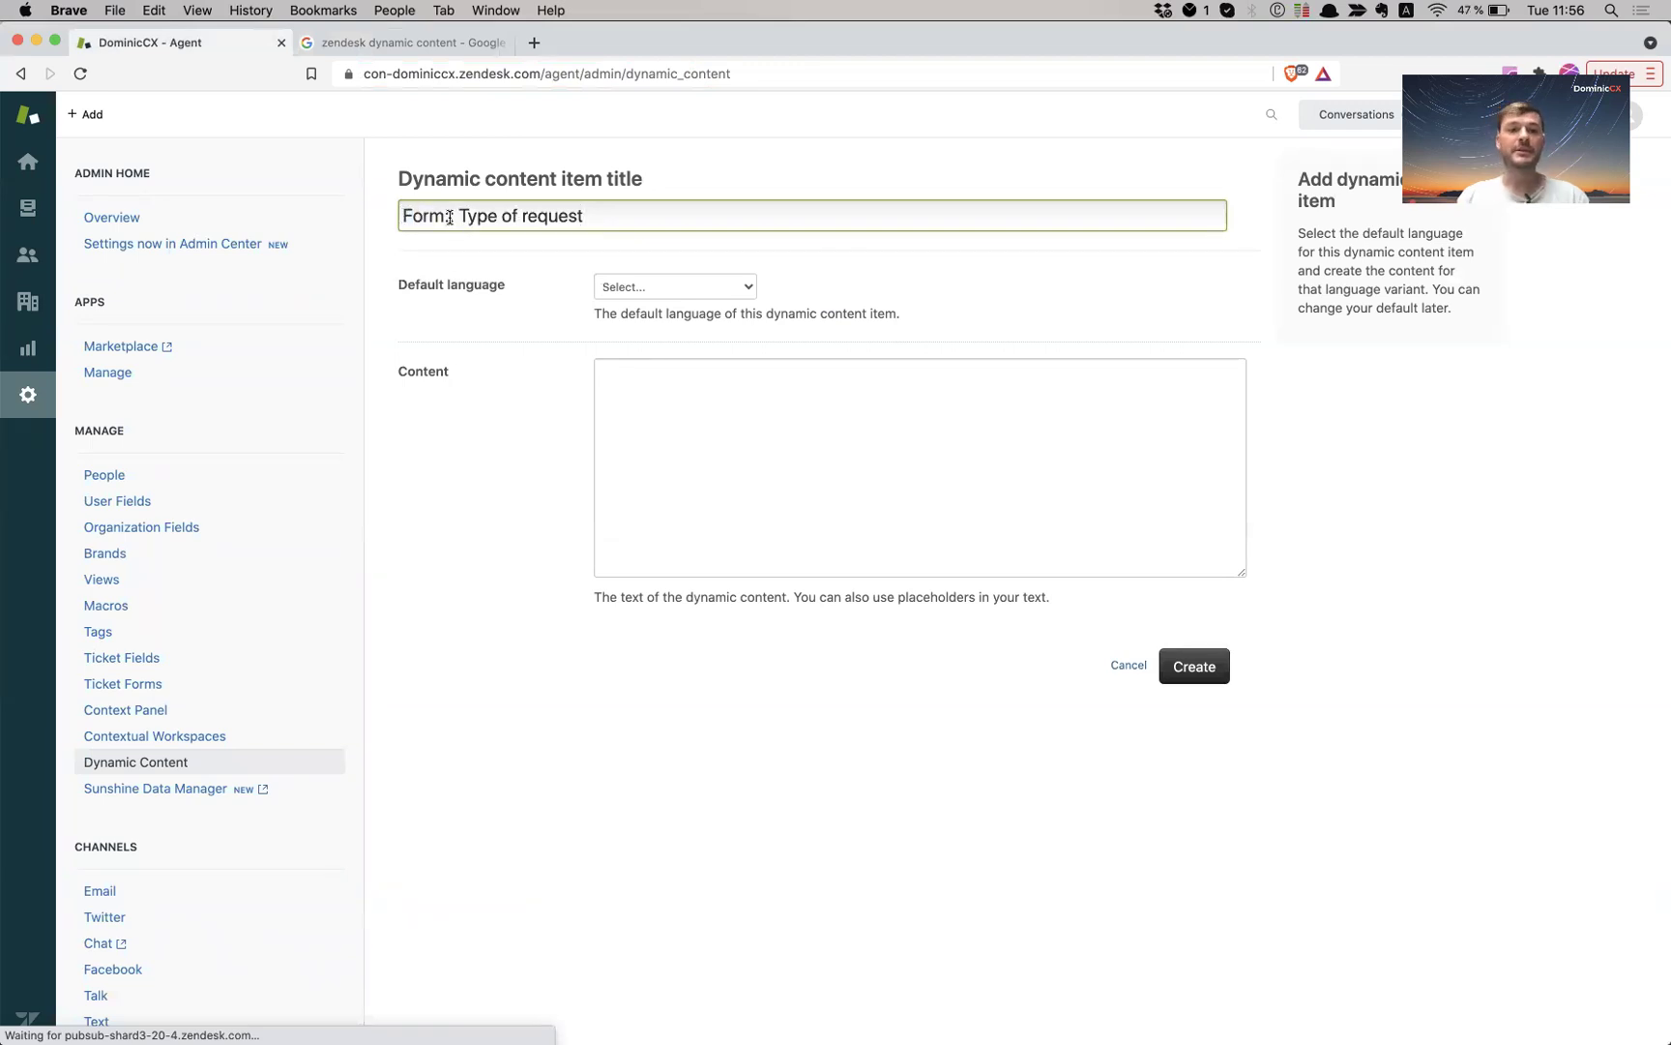
{"action": "left_click_drag", "start_coordinate": [457, 216], "coordinate": [369, 221]}
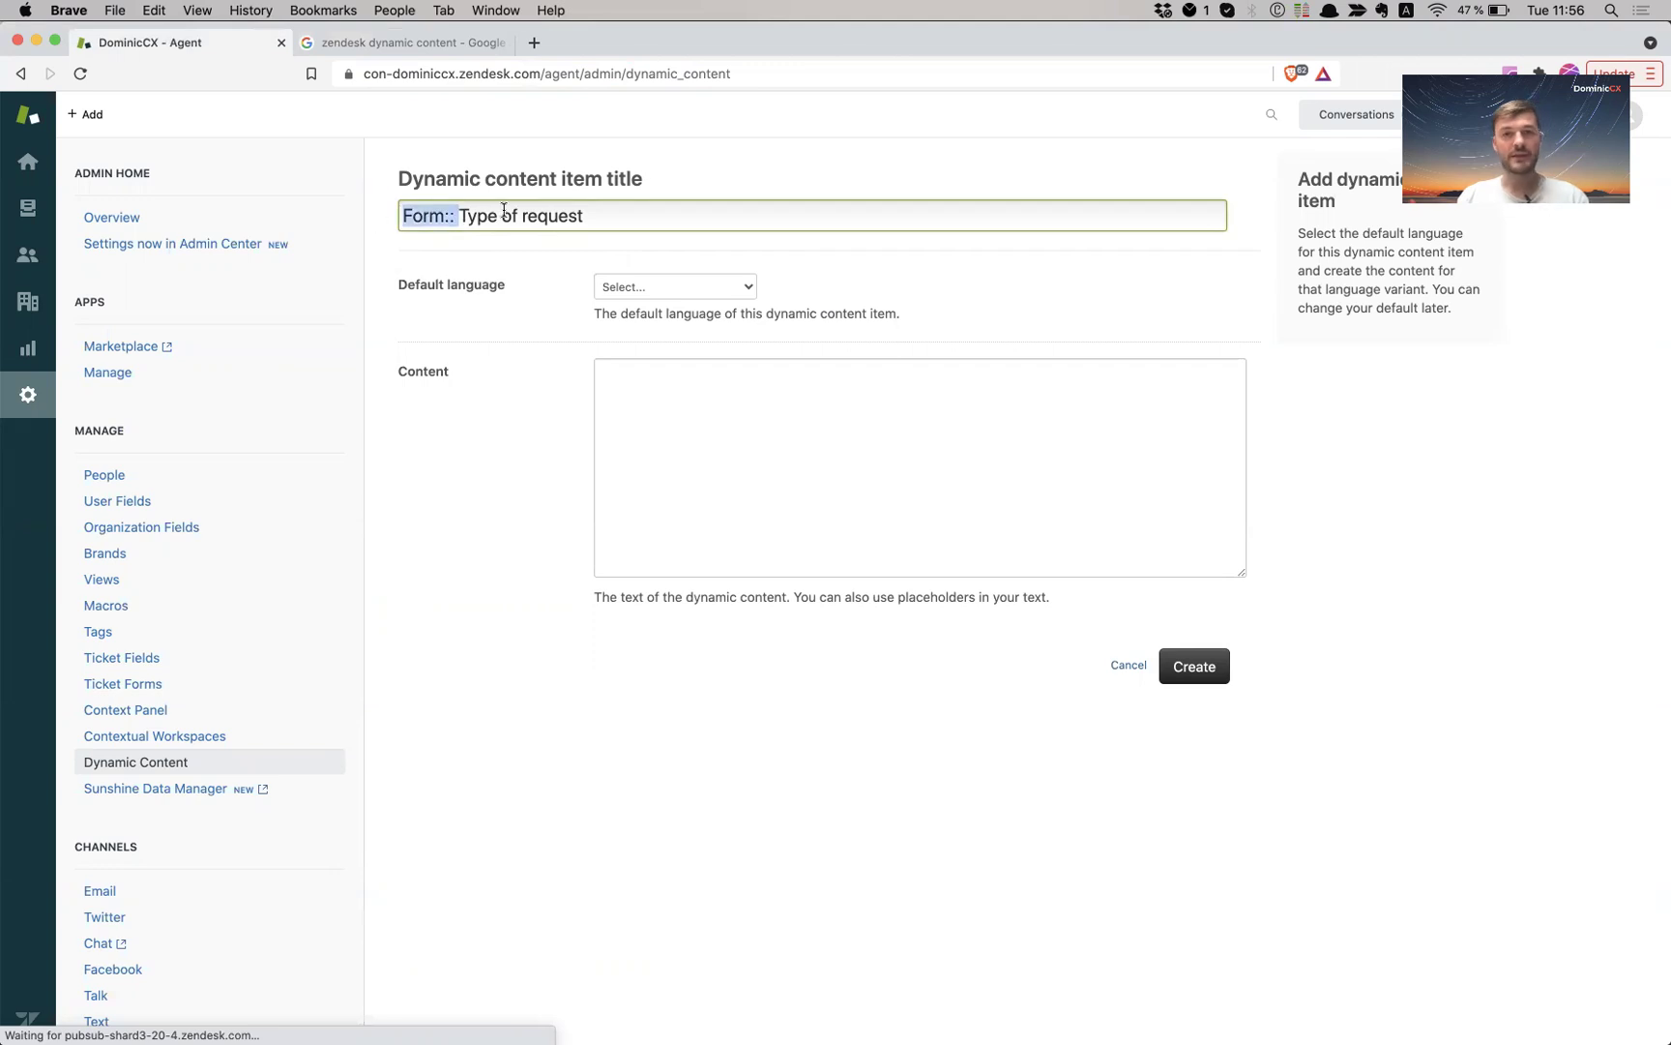
{"action": "key", "text": "Right"}
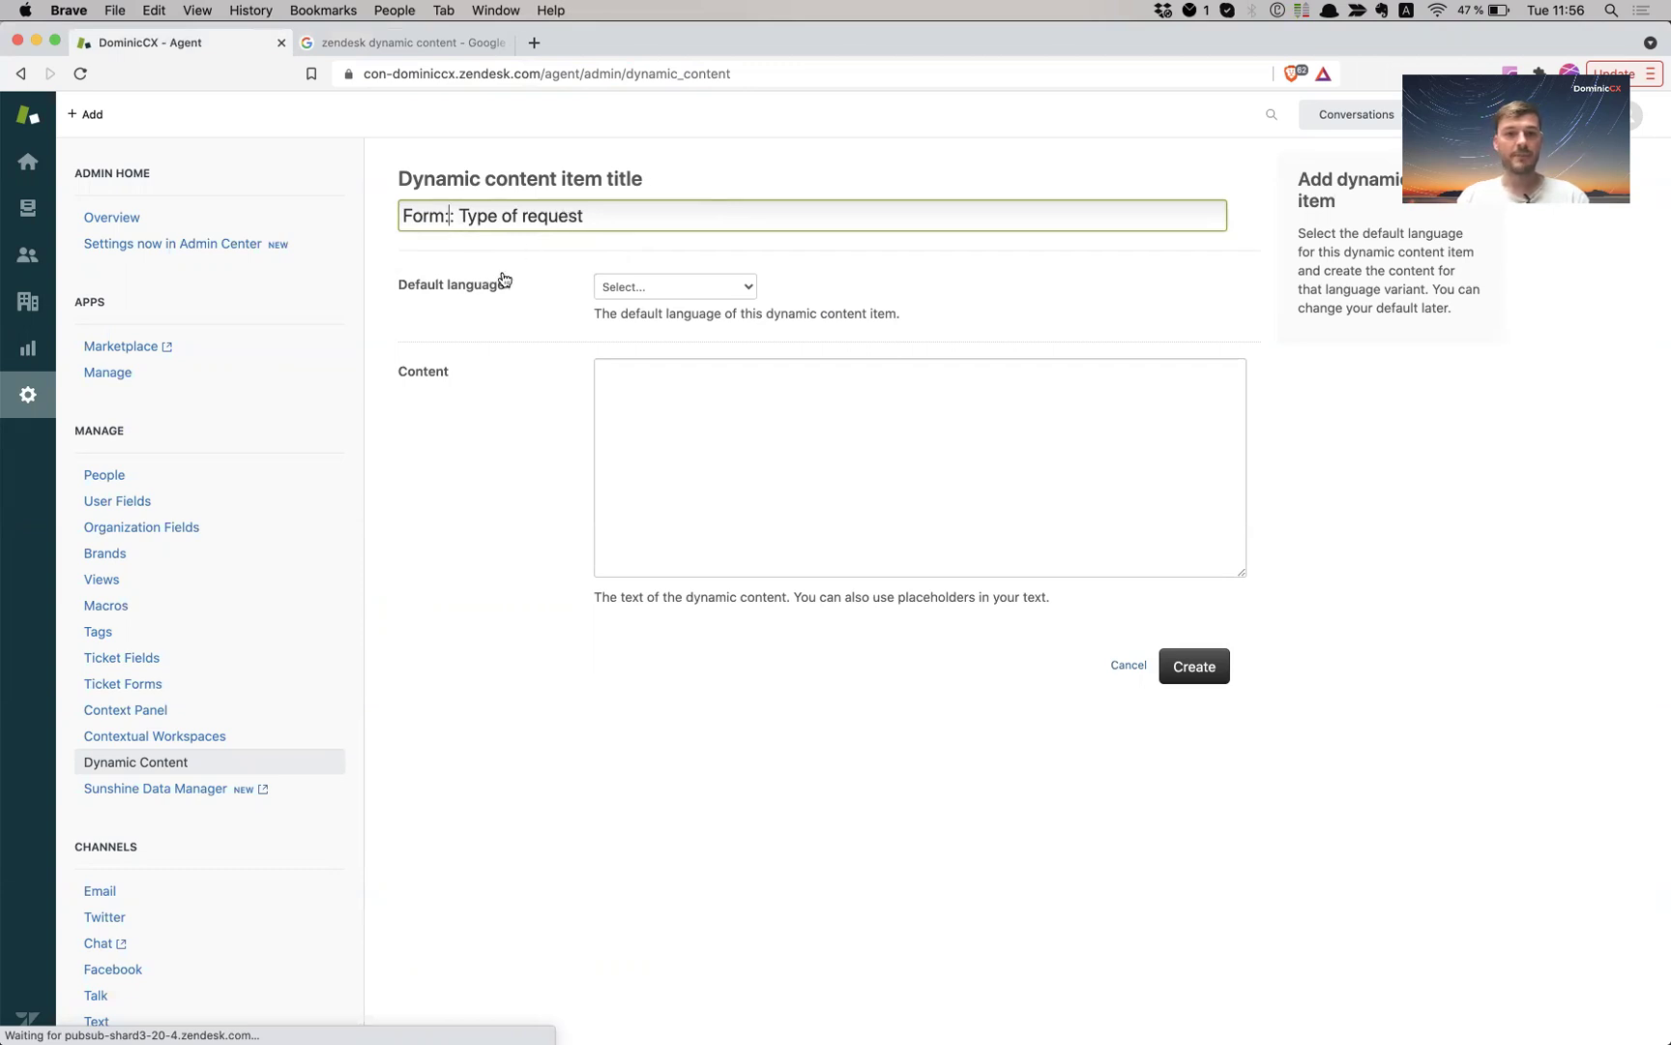
Step: Set the item's default language to English (United States)
{"action": "left_click", "coordinate": [676, 285]}
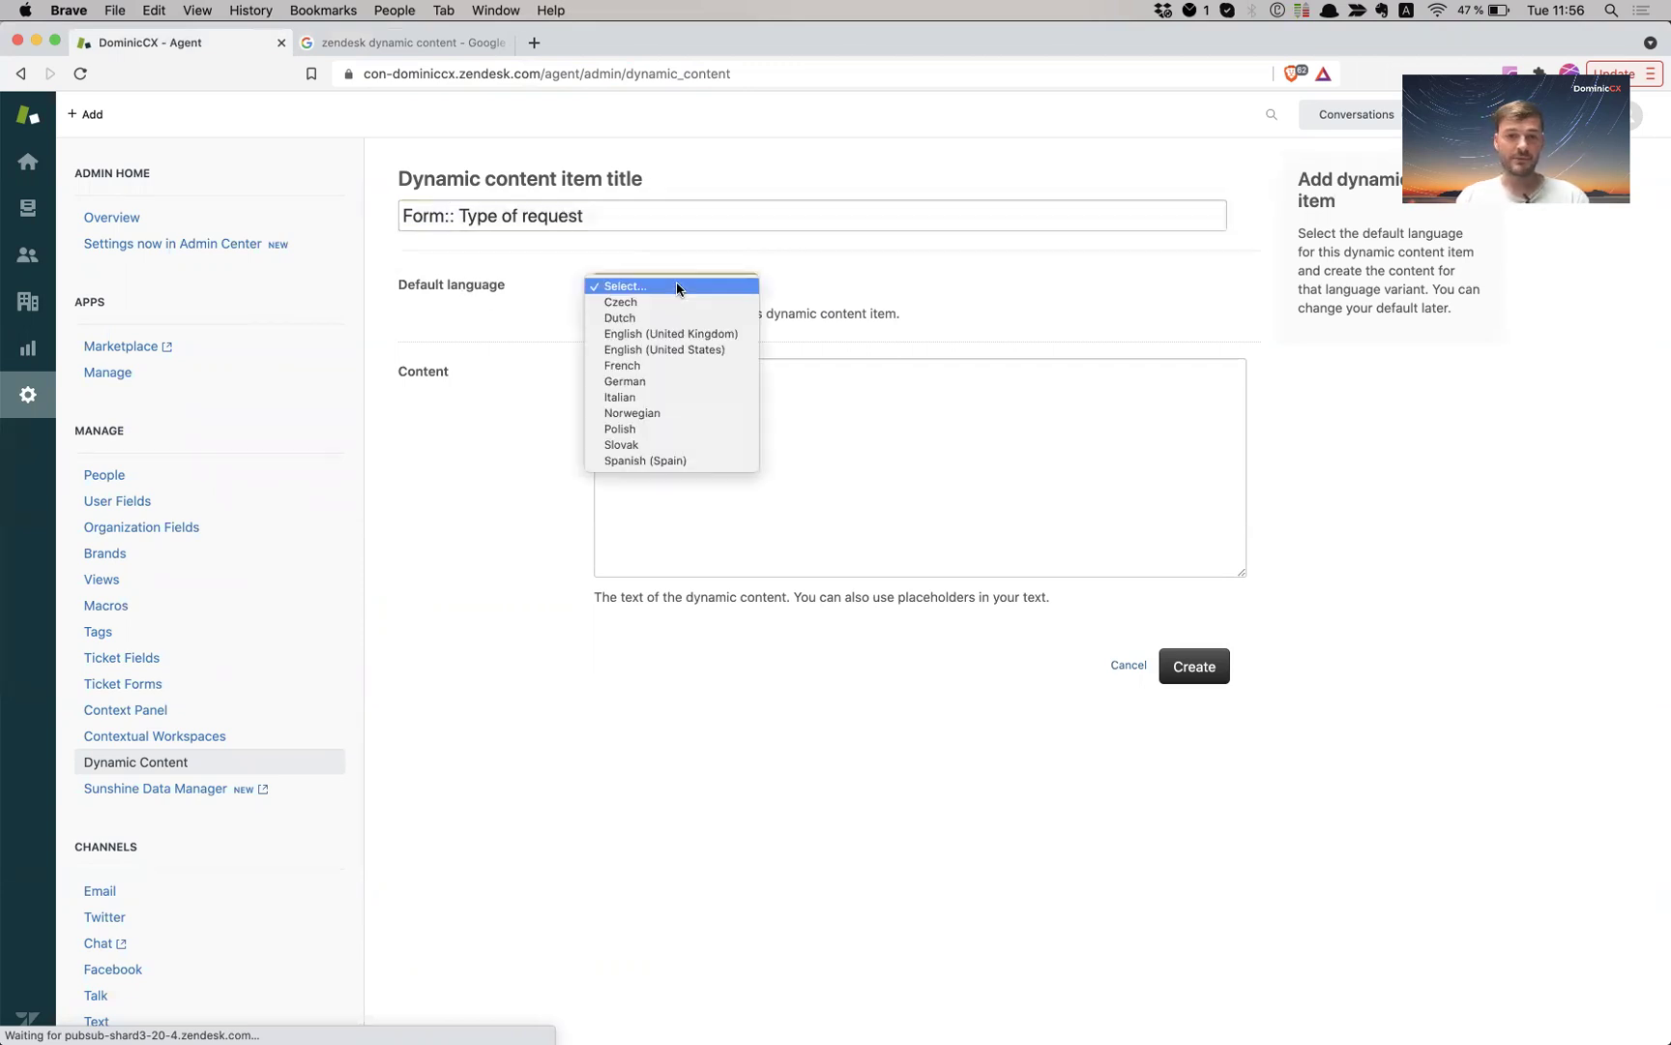
{"action": "left_click", "coordinate": [721, 350]}
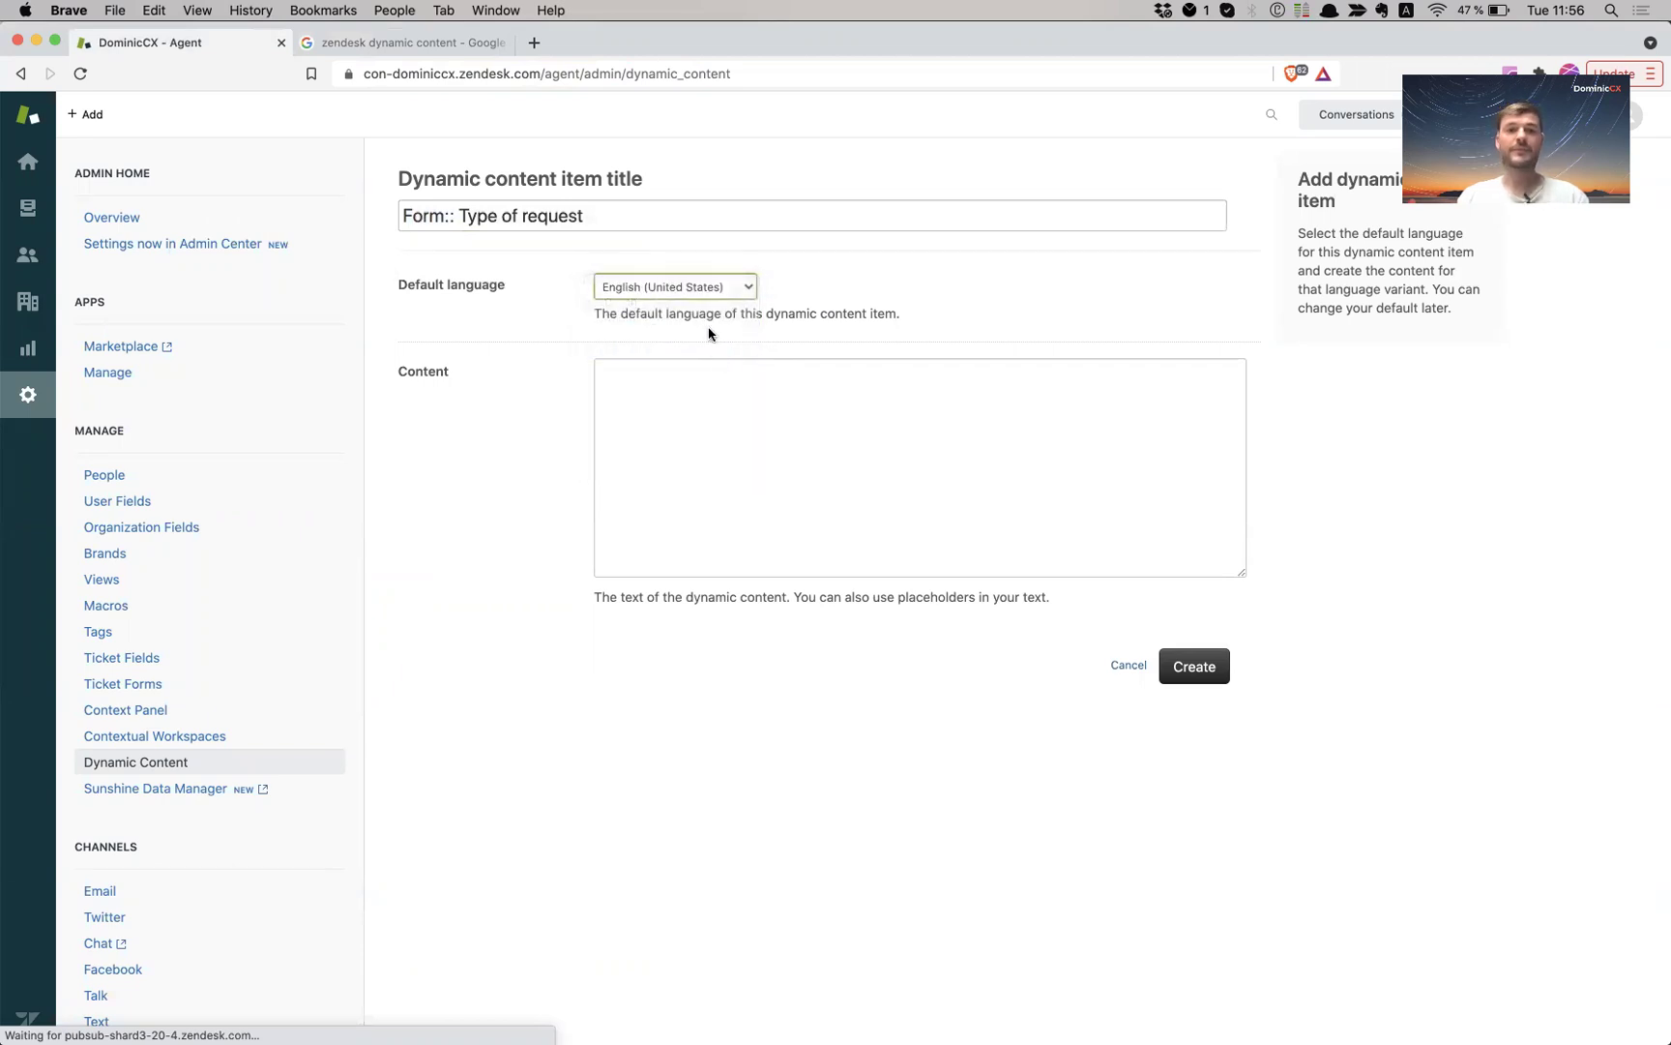
{"action": "left_click", "coordinate": [709, 290]}
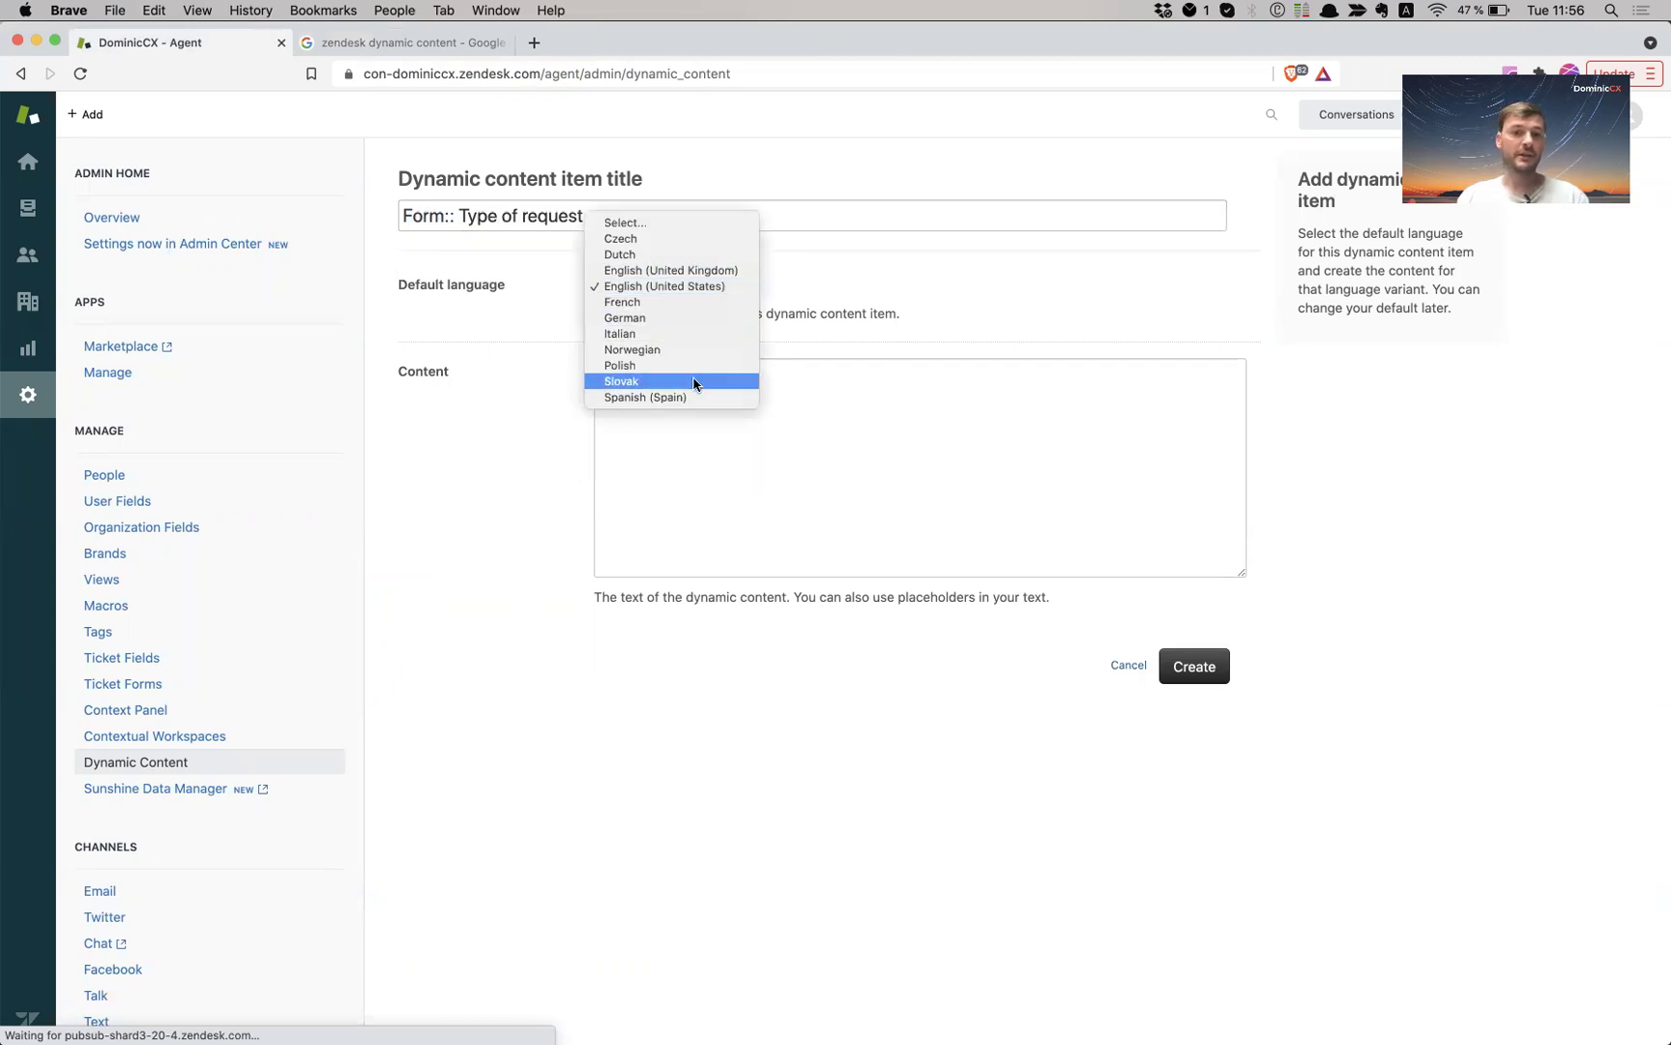
{"action": "left_click", "coordinate": [720, 290]}
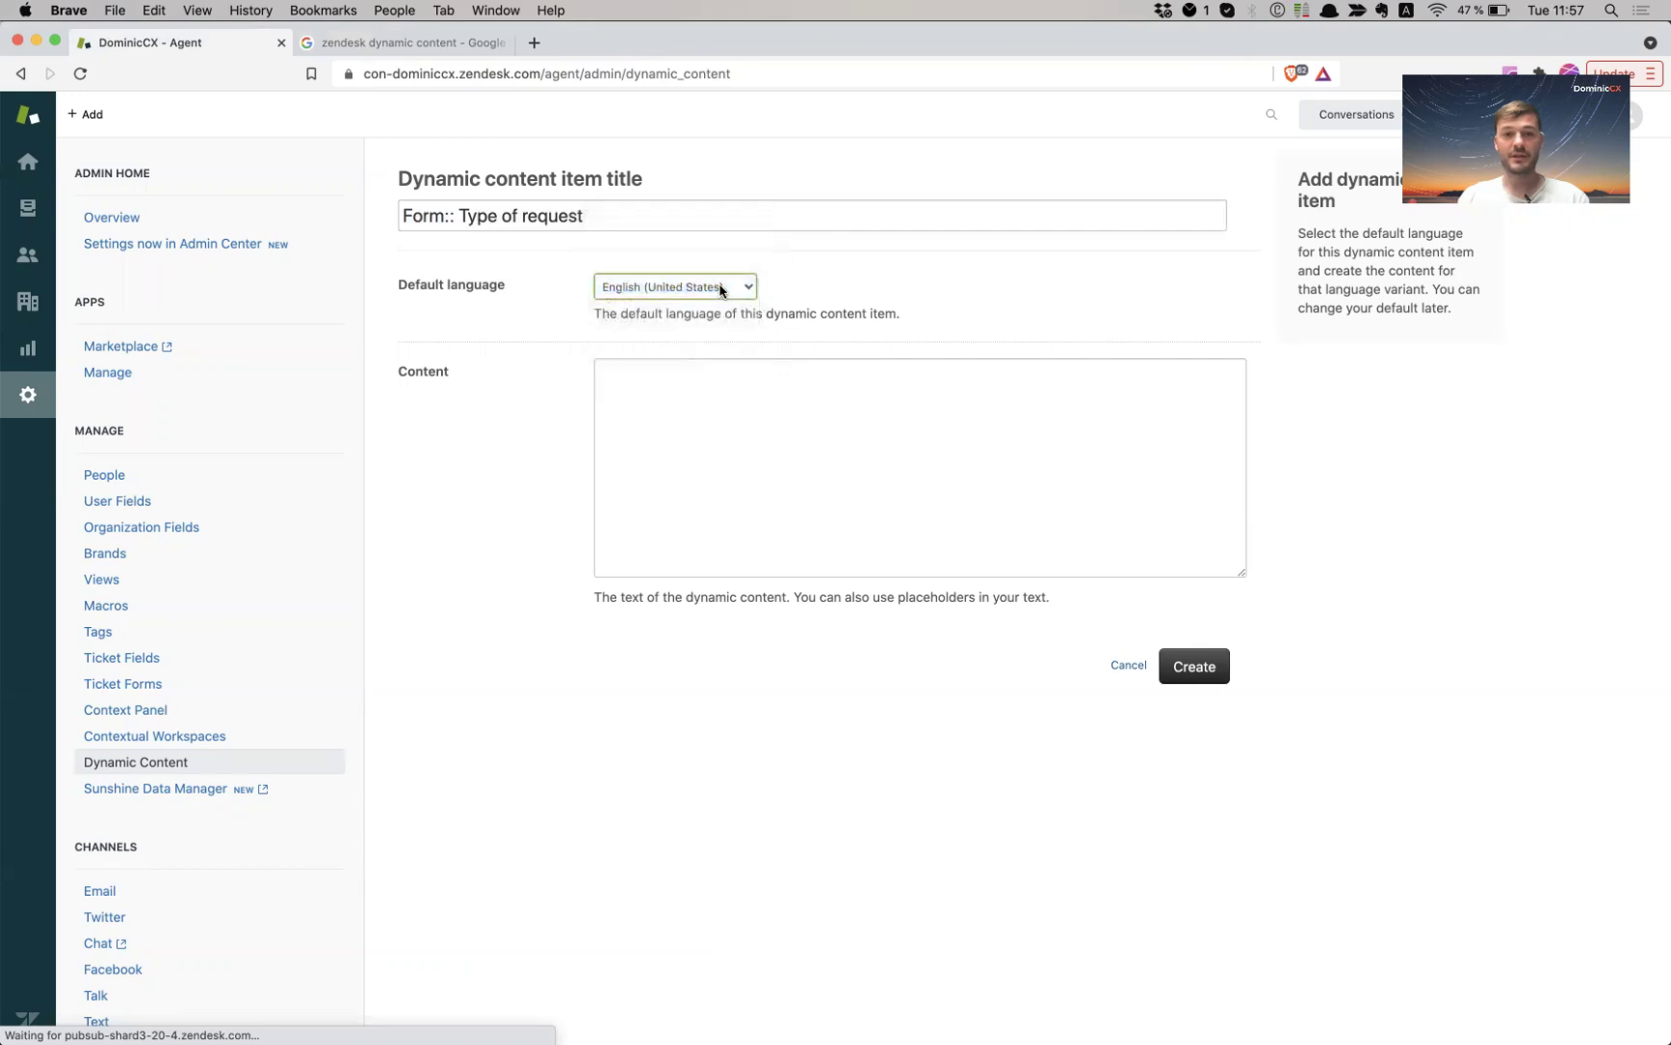
Step: Enter 'Type of Request' as the content and submit the item
{"action": "left_click", "coordinate": [717, 455]}
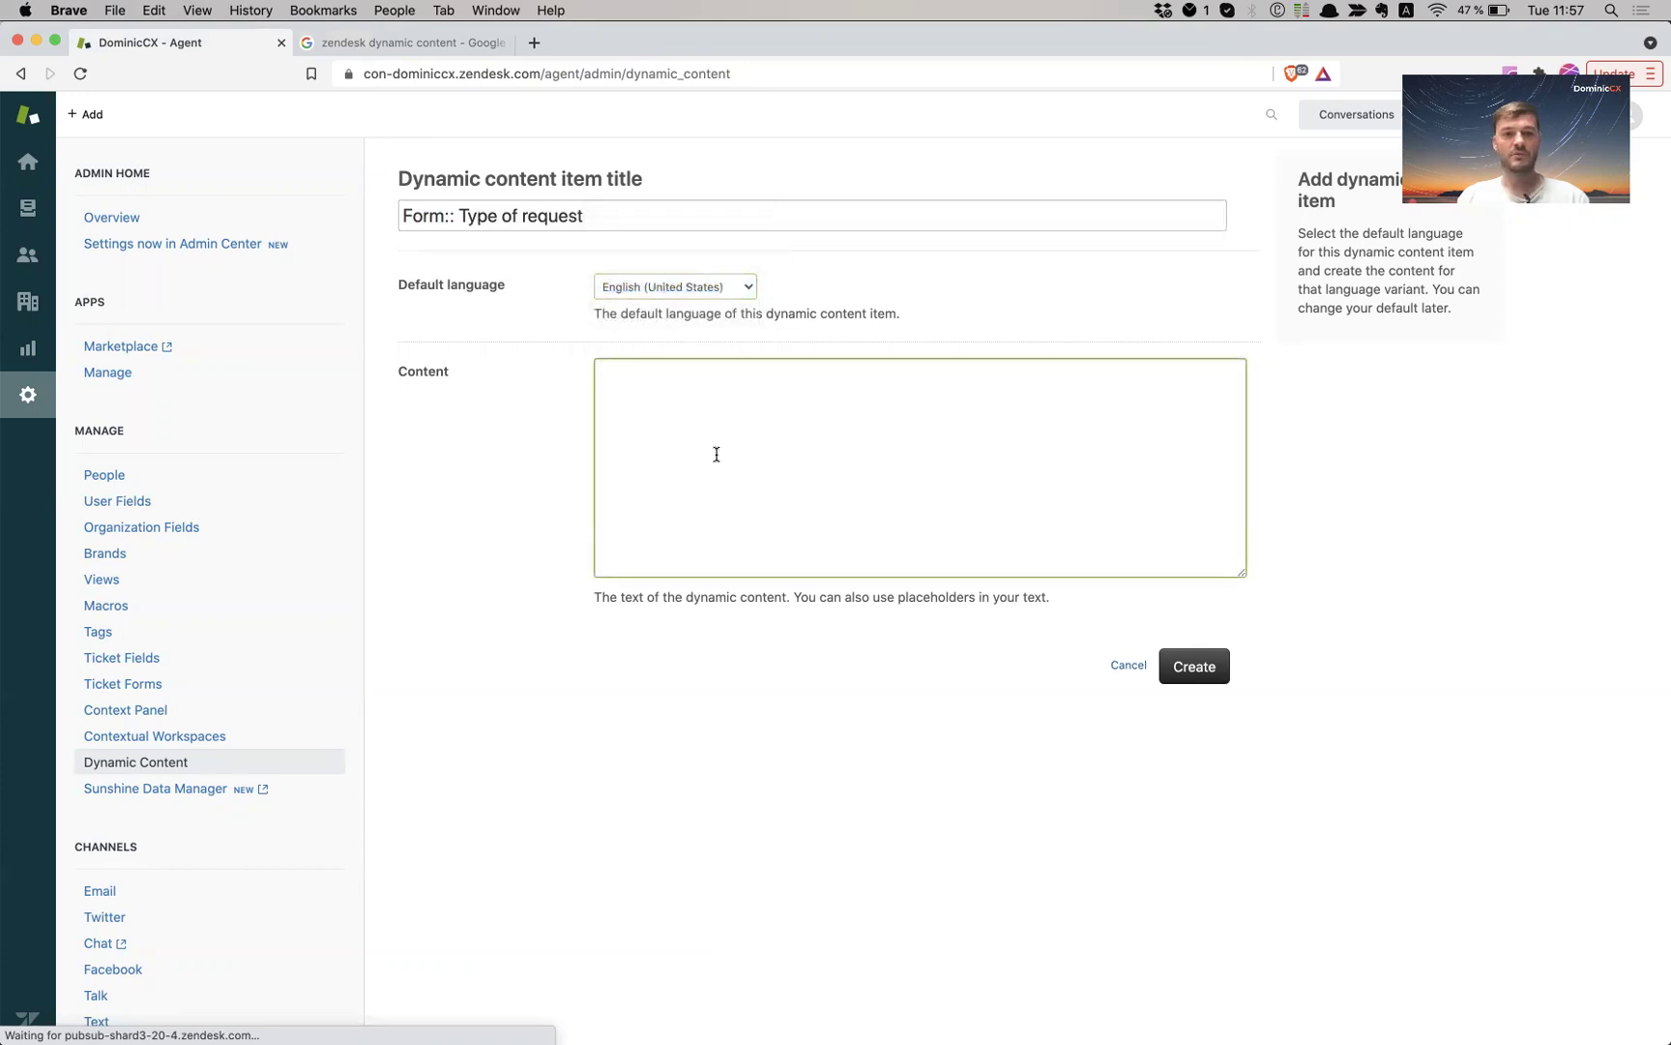
{"action": "type", "text": "Type of"}
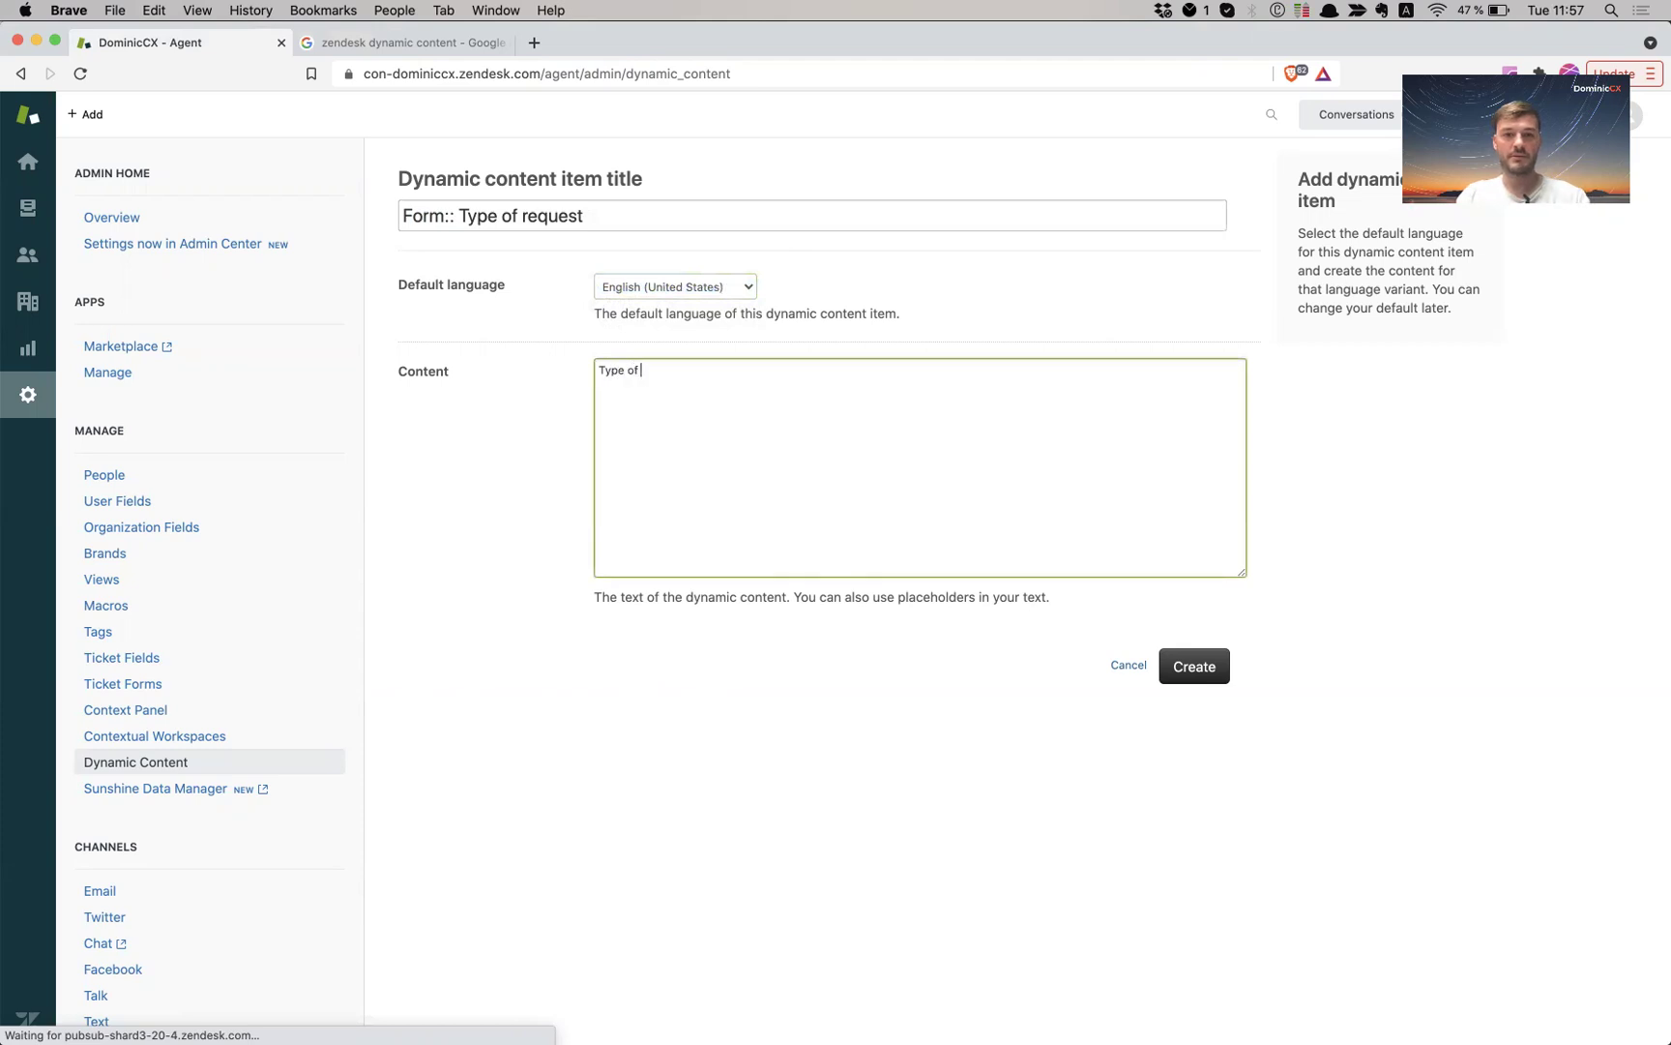
{"action": "type", "text": " Reqeust"}
{"action": "key", "text": "BackSpace"}
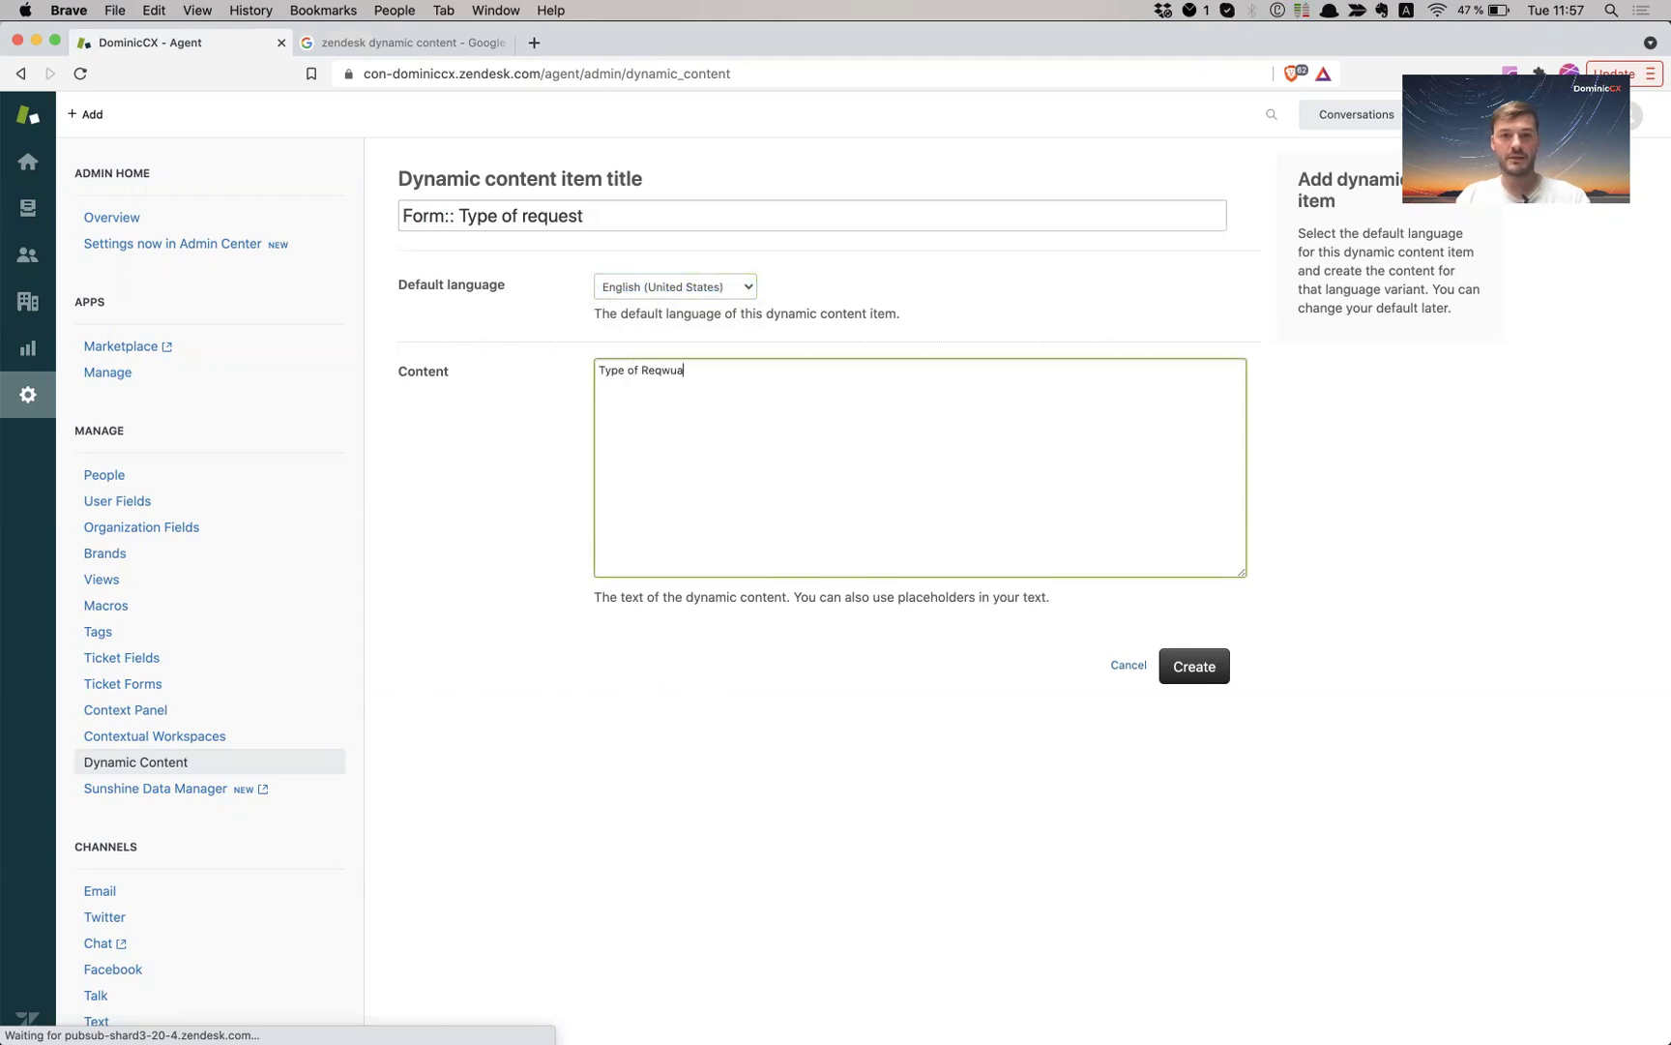
{"action": "key", "text": "BackSpace"}
{"action": "key", "text": "BackSpace"}
{"action": "key", "text": "BackSpace"}
{"action": "type", "text": "uest"}
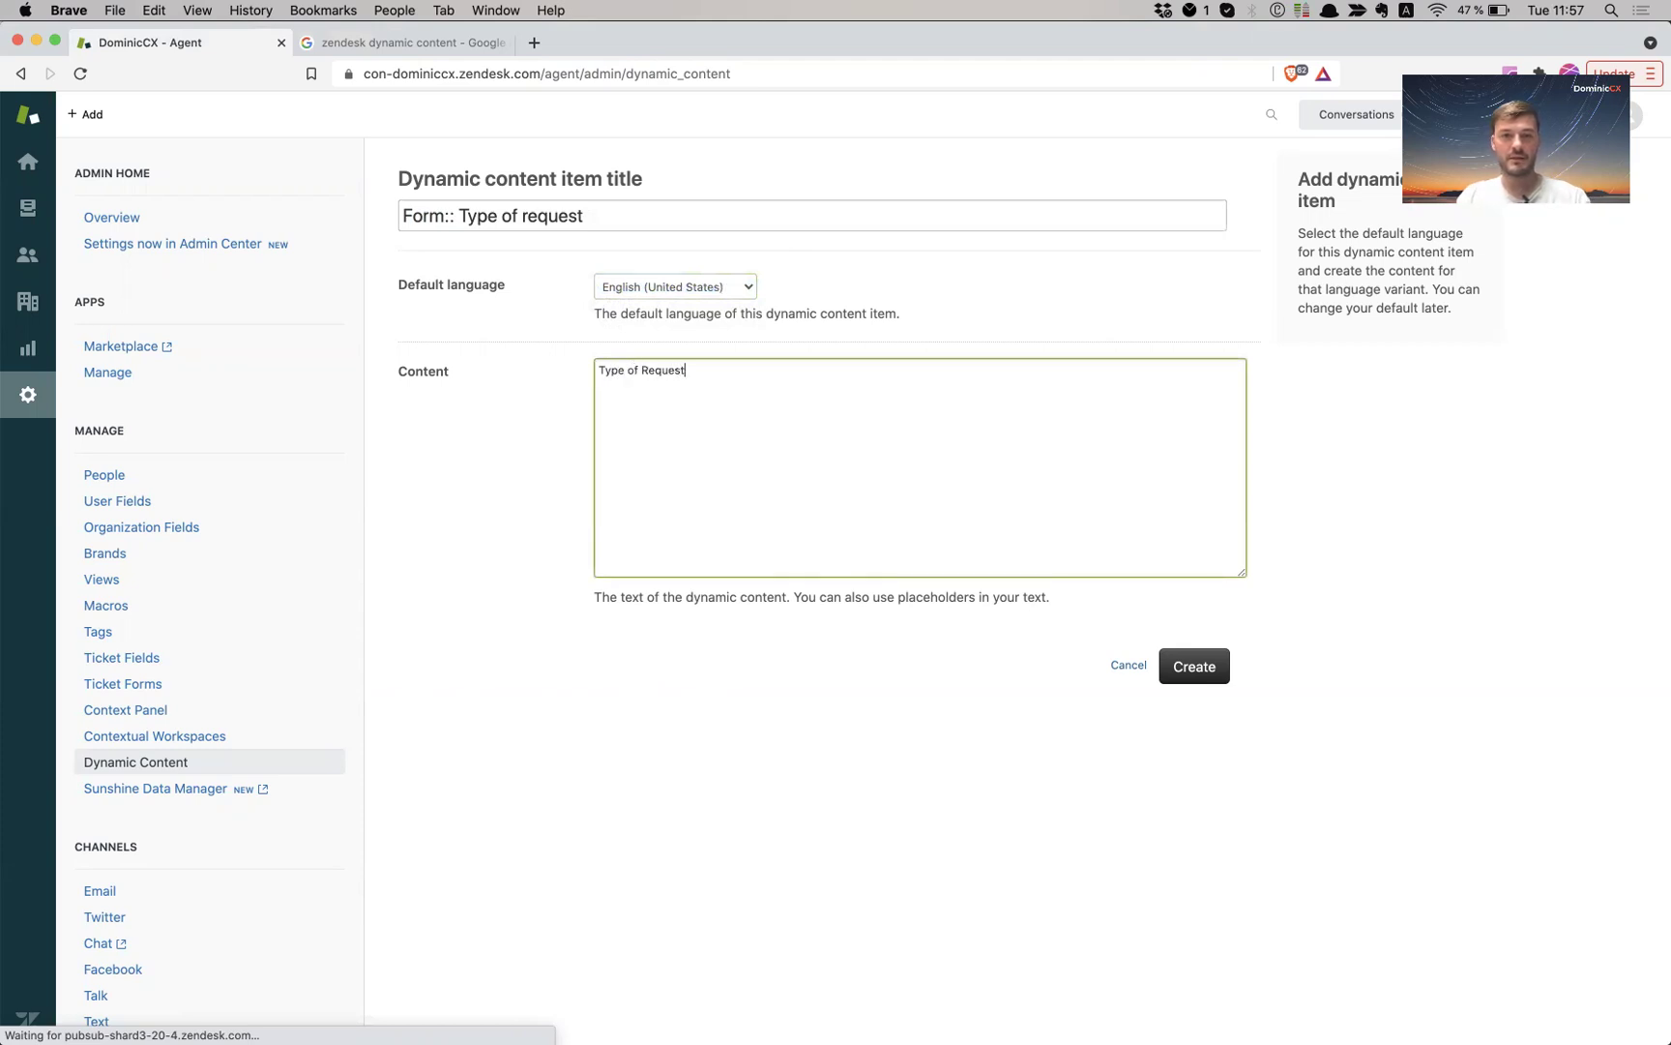
{"action": "left_click", "coordinate": [1193, 669]}
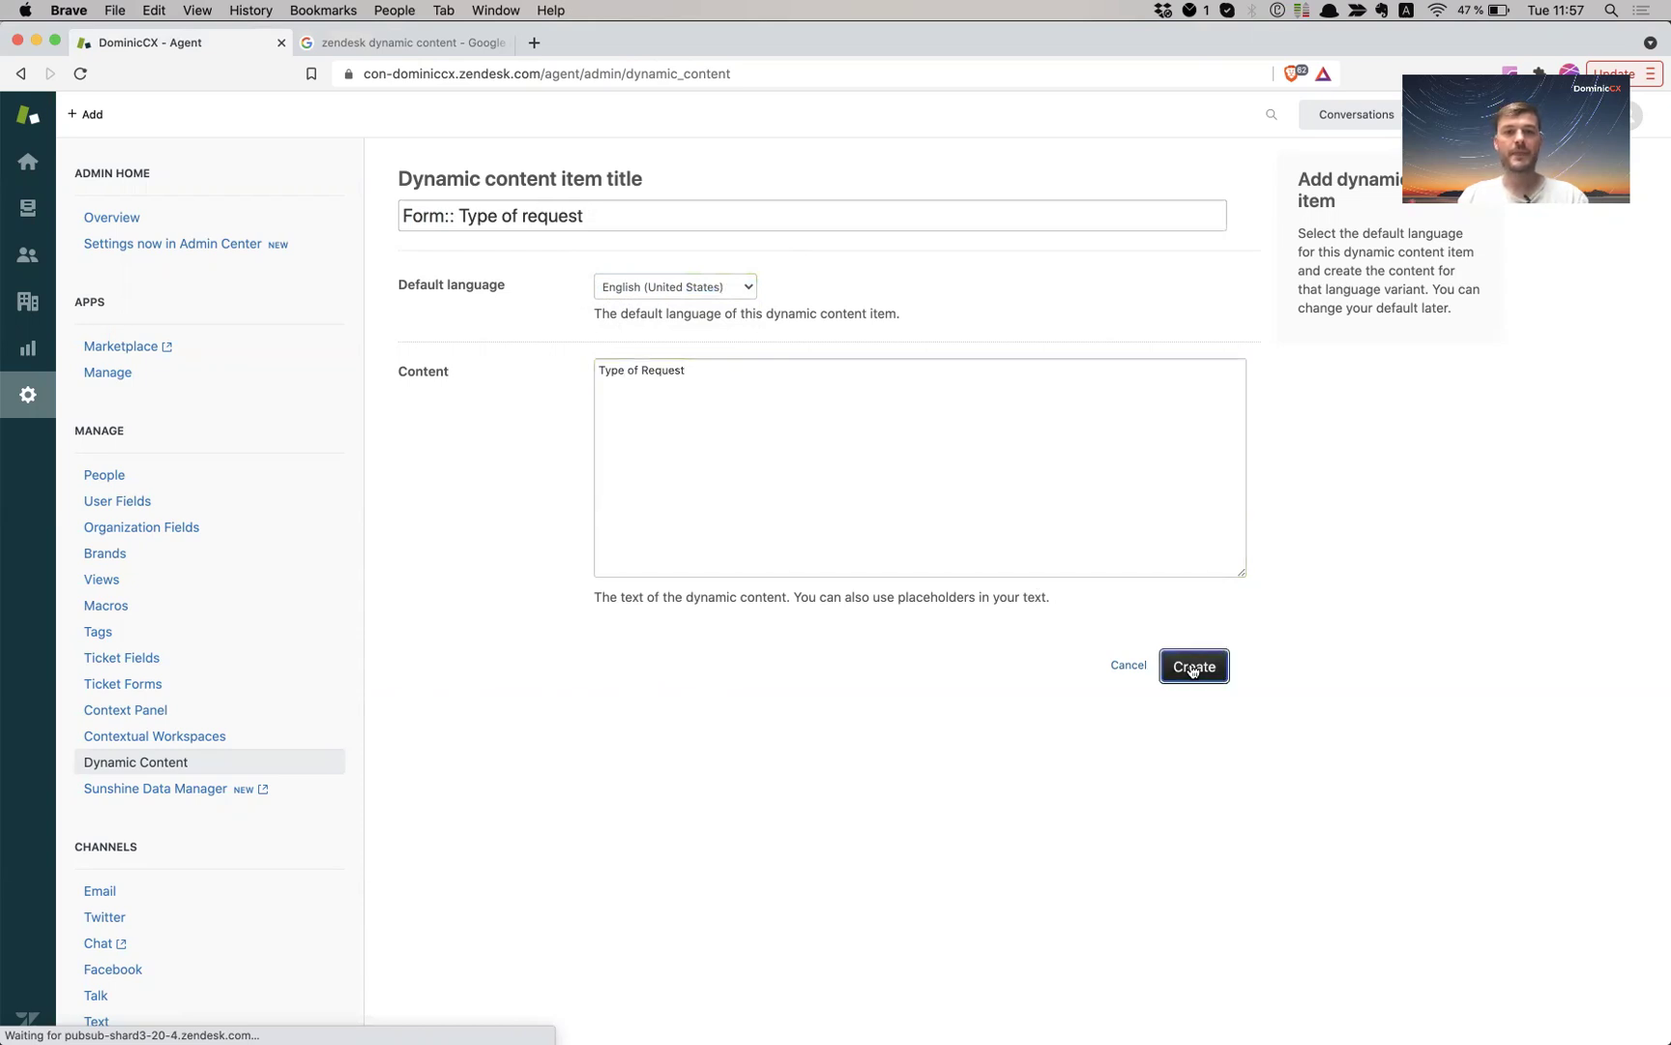
Step: Create the item, check its {{dc.form-_type_of_request}} placeholder, and start a new variant
{"action": "left_click", "coordinate": [1194, 667]}
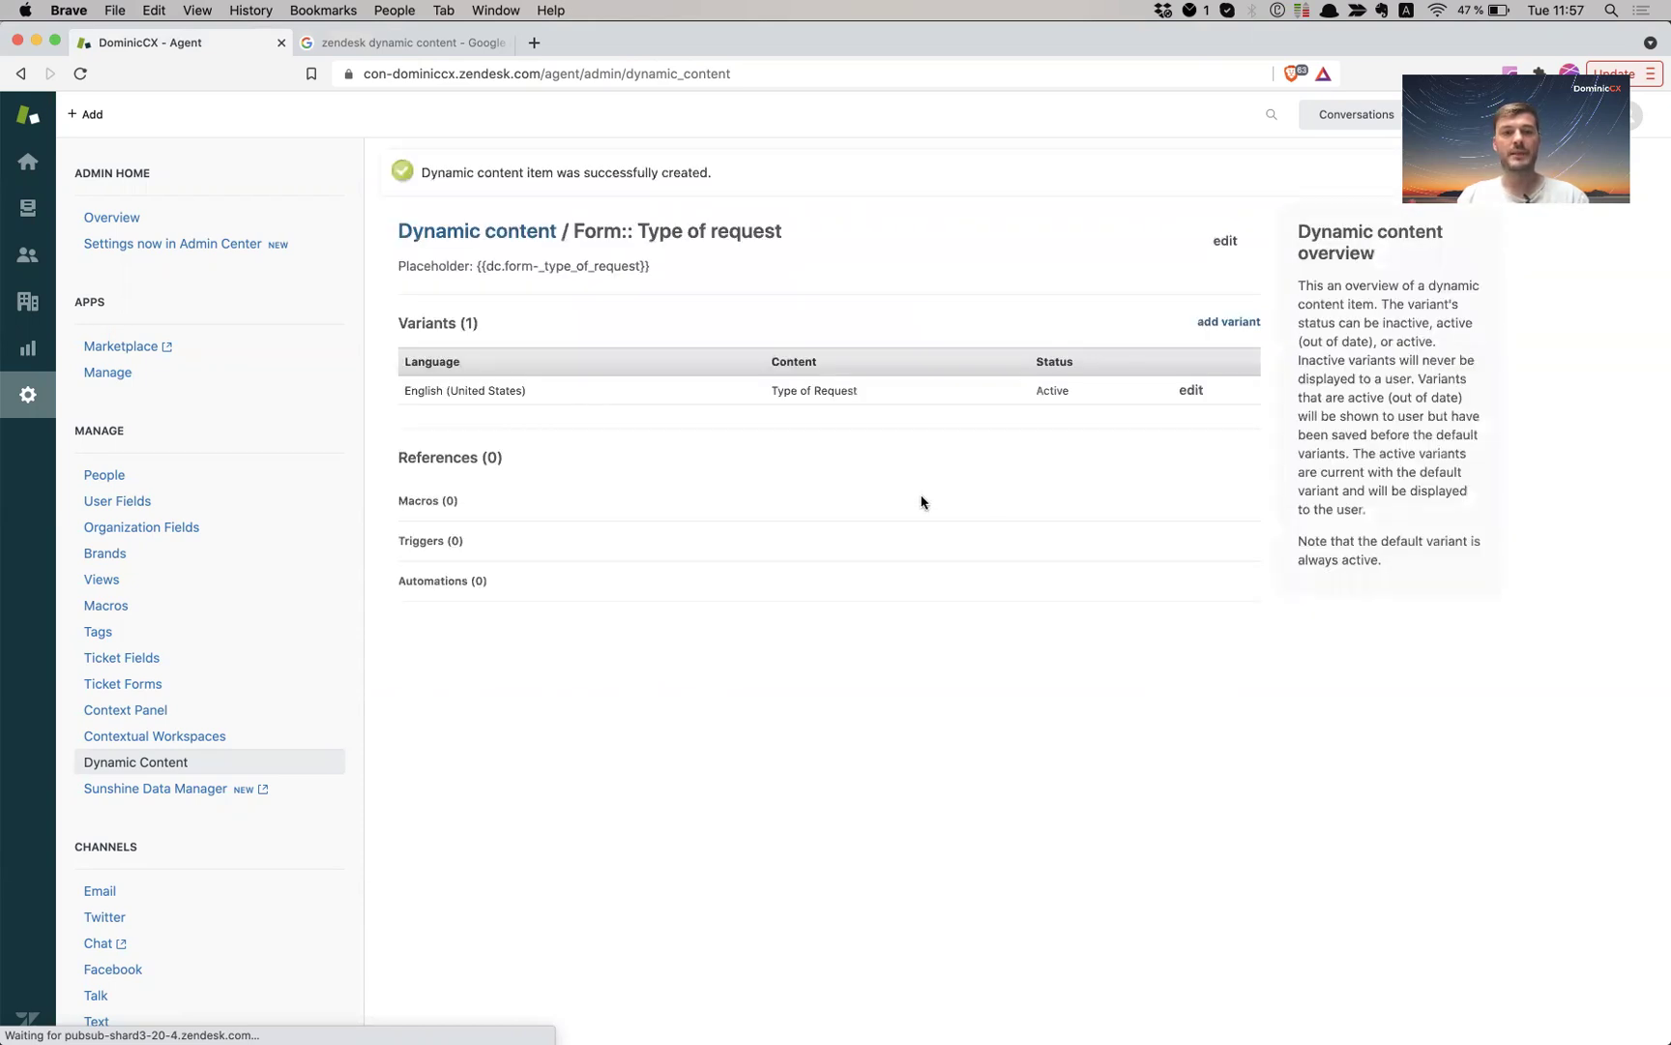
{"action": "left_click_drag", "start_coordinate": [477, 265], "coordinate": [657, 269]}
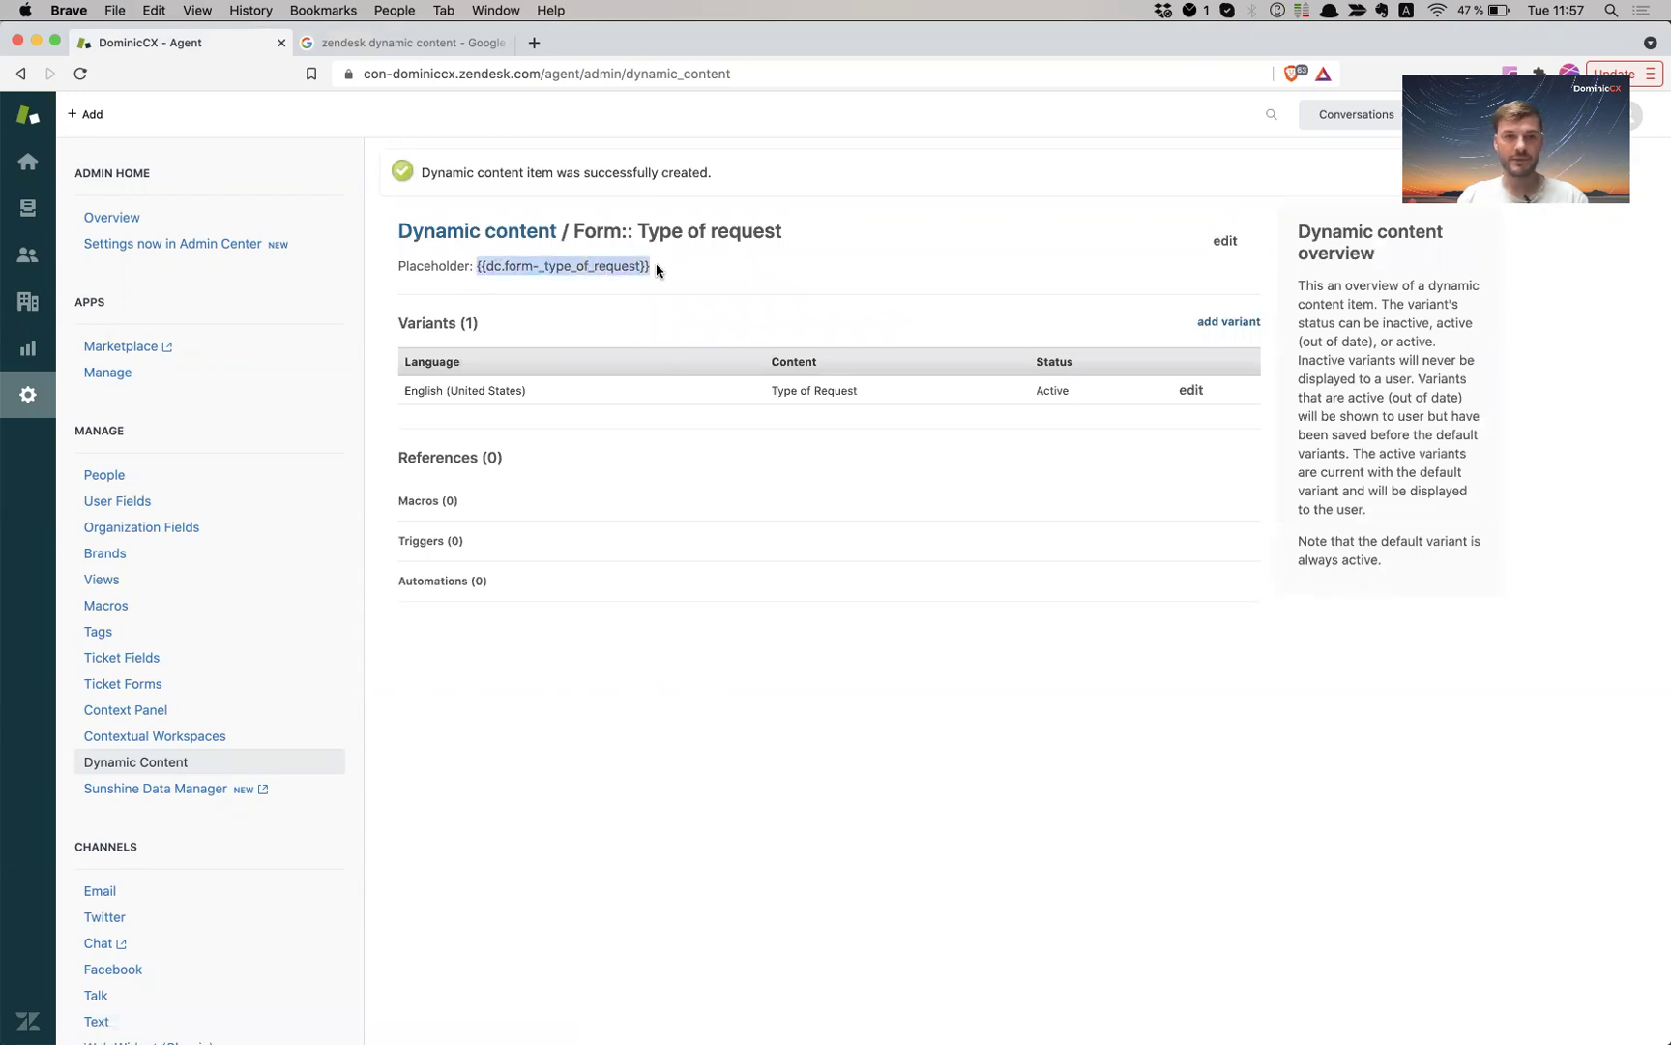
{"action": "left_click", "coordinate": [521, 265]}
{"action": "mouse_move", "coordinate": [480, 265]}
{"action": "left_mouse_down"}
{"action": "mouse_move", "coordinate": [691, 269]}
{"action": "mouse_move", "coordinate": [474, 266]}
{"action": "left_mouse_up"}
{"action": "left_click", "coordinate": [653, 272]}
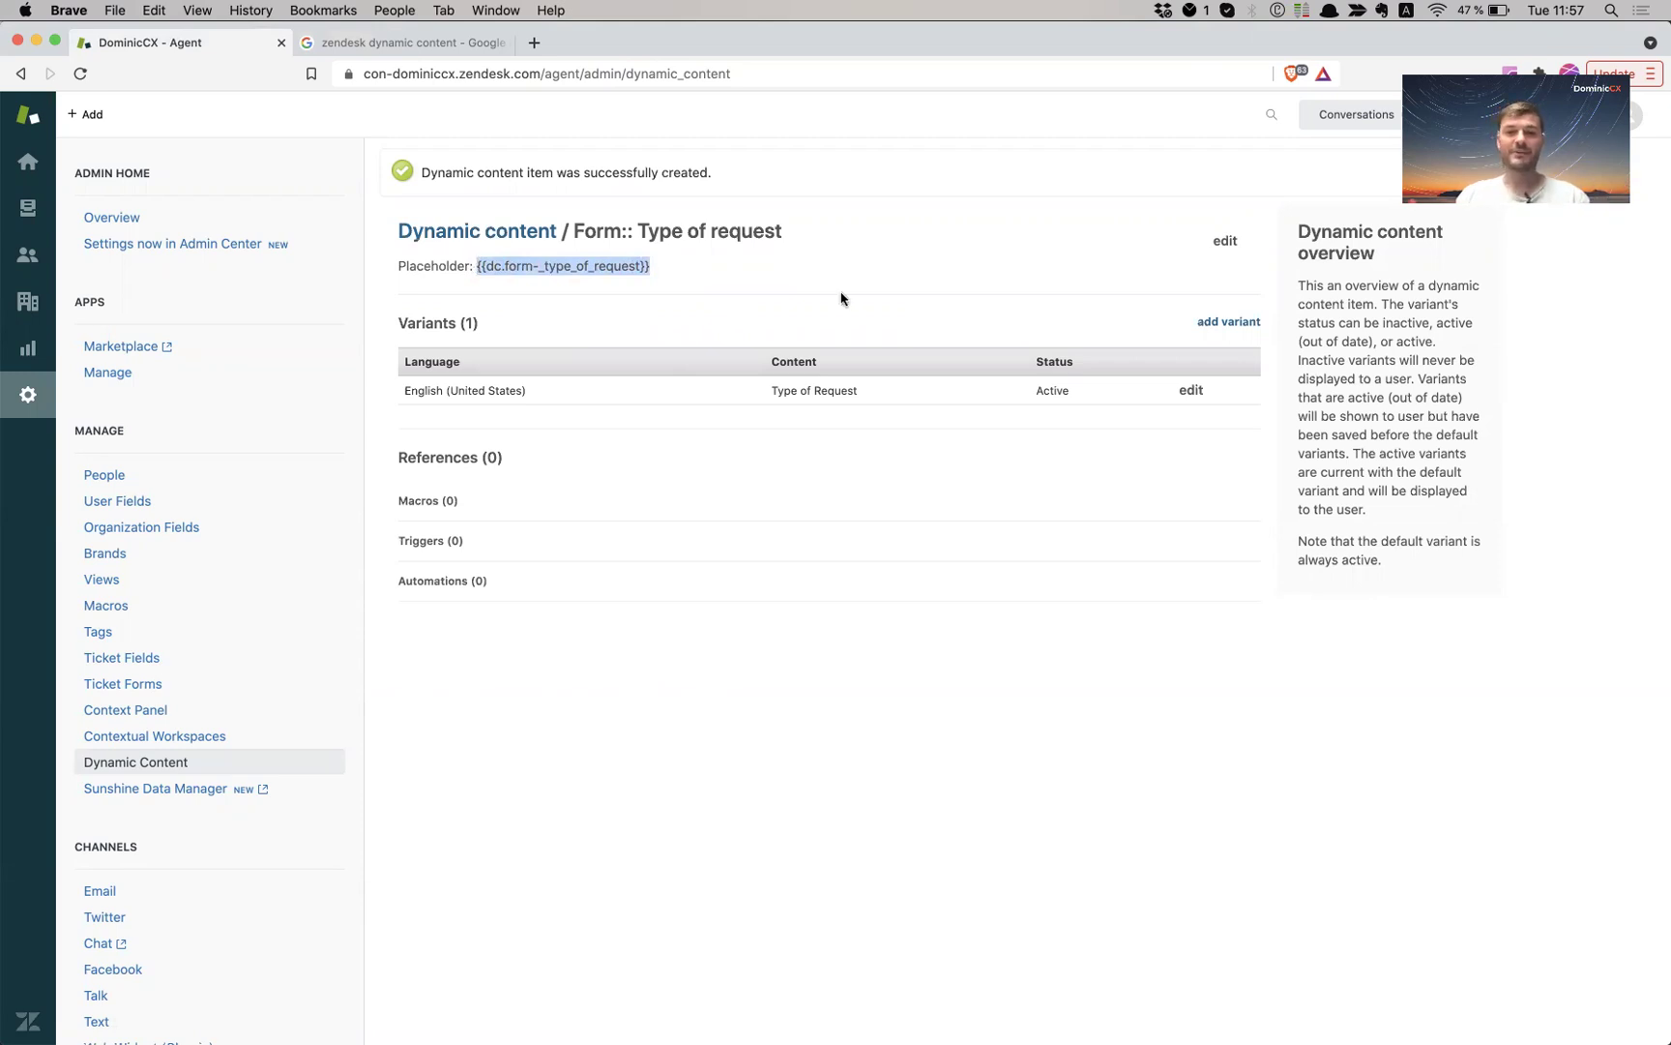
{"action": "left_click", "coordinate": [780, 234]}
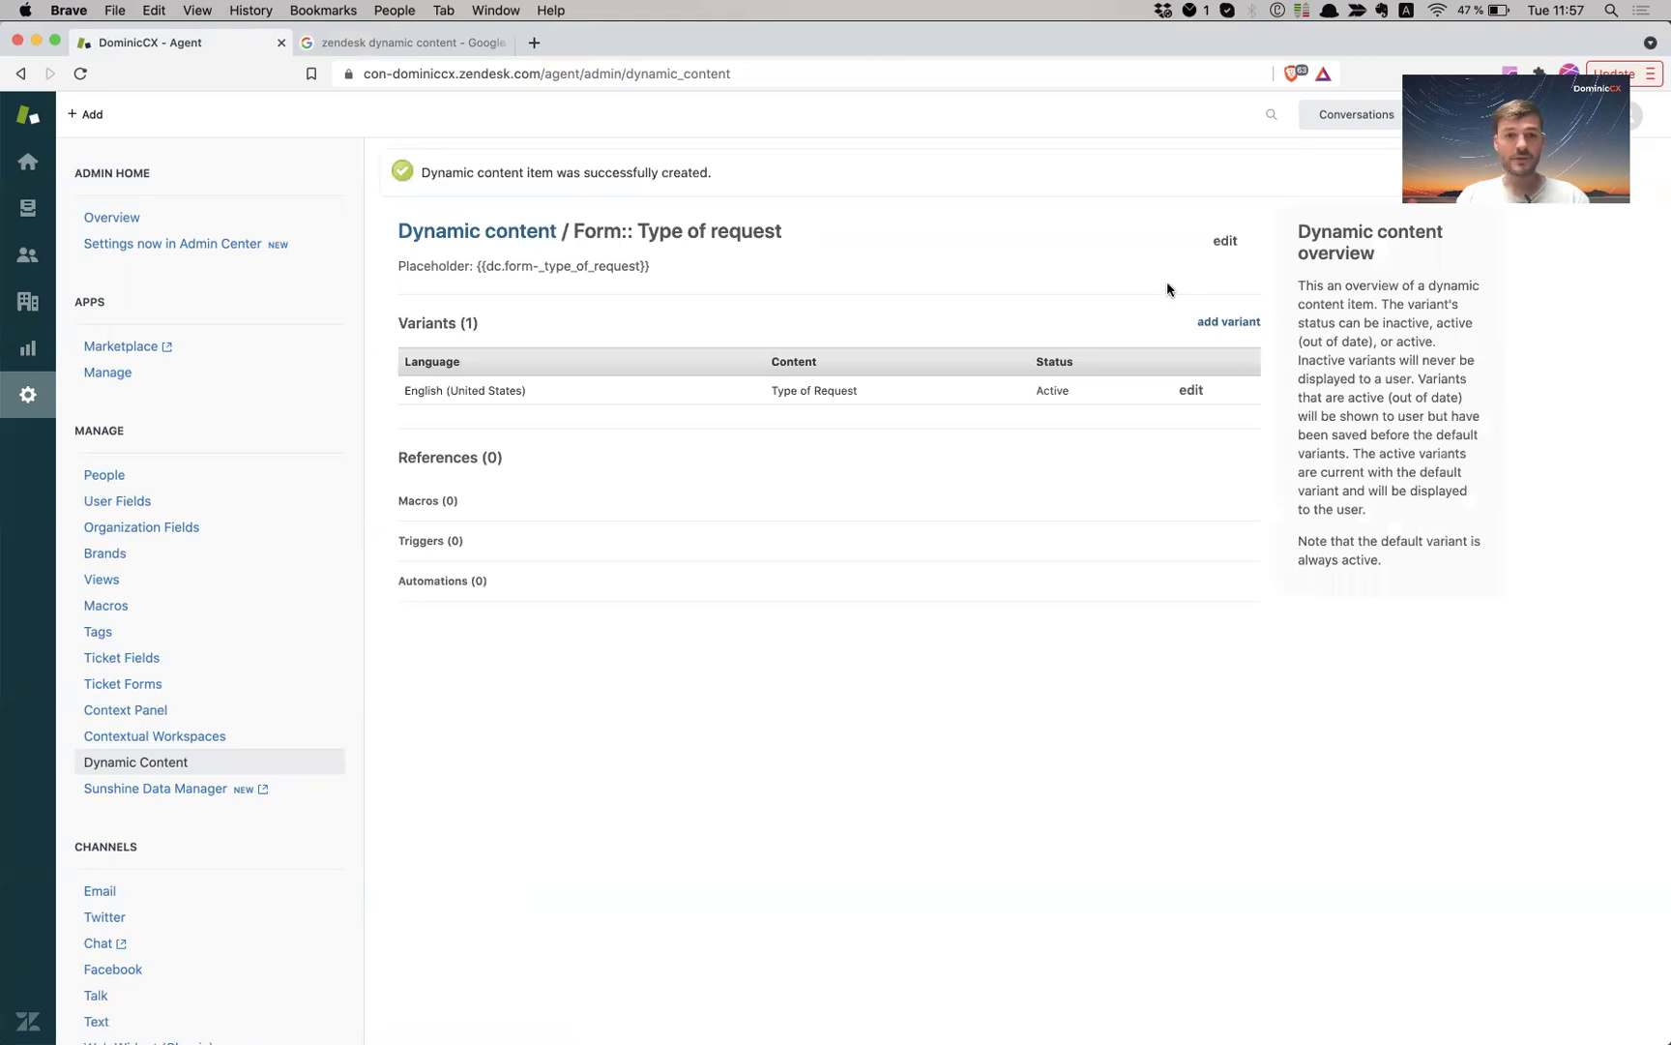
{"action": "left_click_drag", "start_coordinate": [789, 226], "coordinate": [641, 222]}
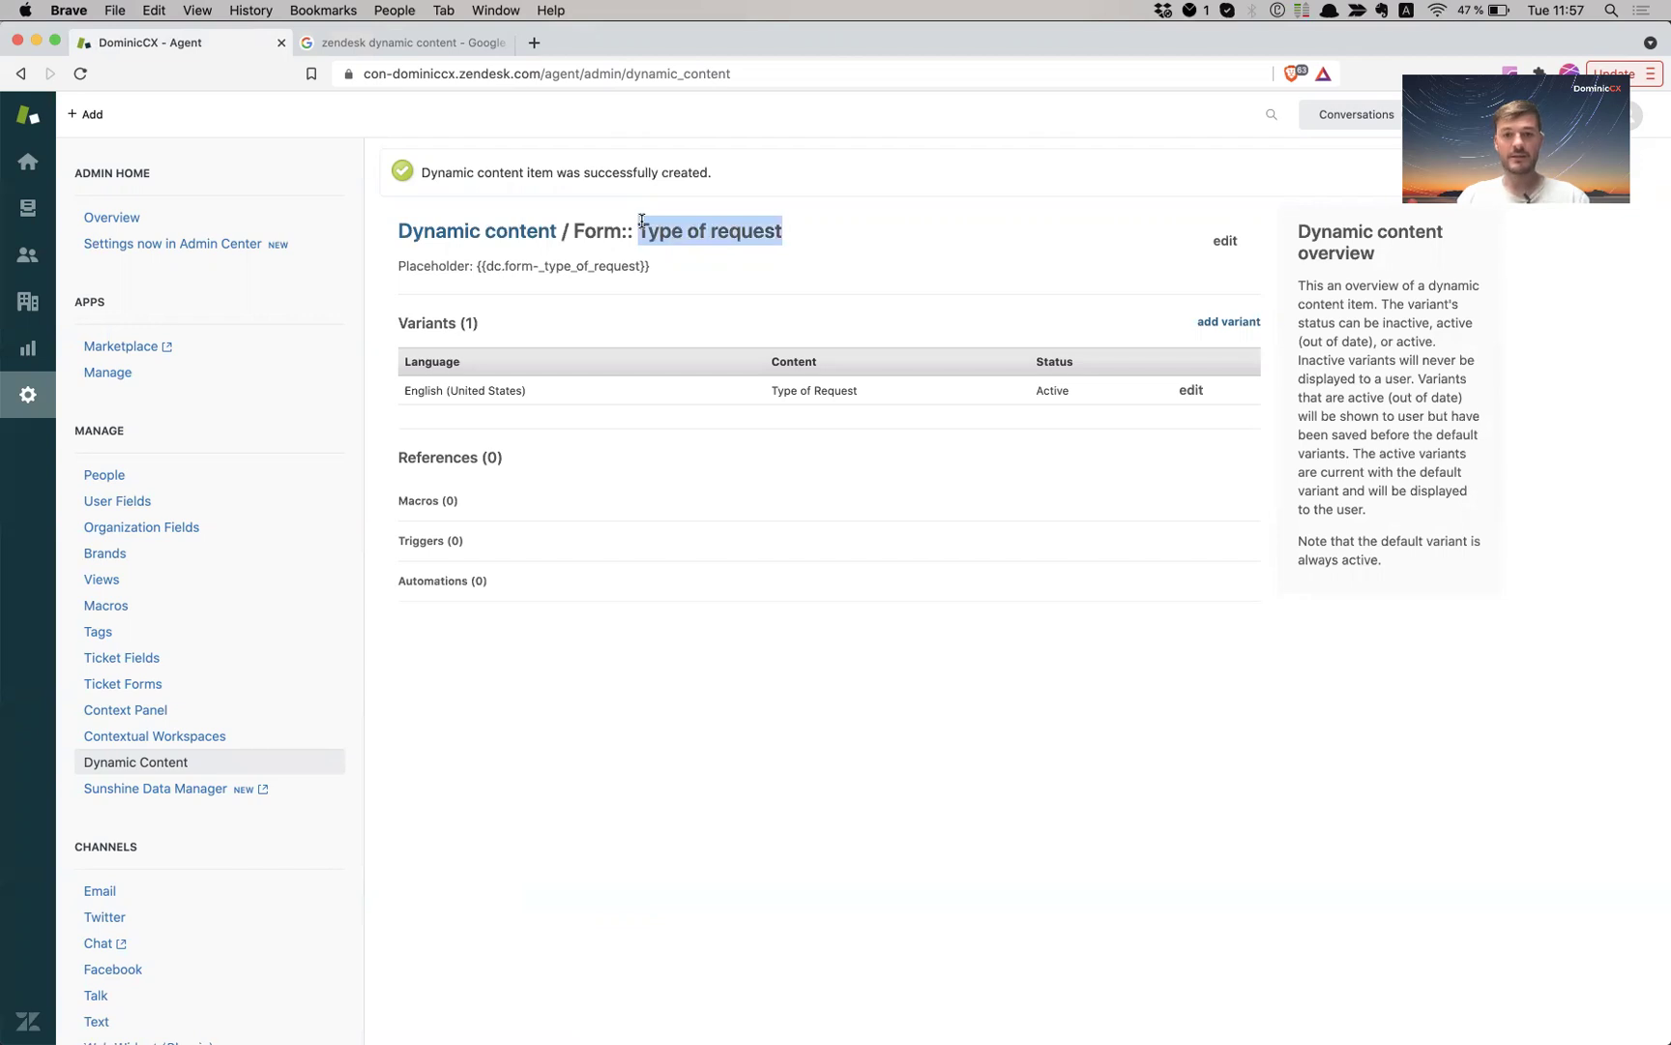
{"action": "mouse_move", "coordinate": [784, 391]}
{"action": "left_mouse_down"}
{"action": "mouse_move", "coordinate": [876, 394]}
{"action": "mouse_move", "coordinate": [752, 395]}
{"action": "left_mouse_up"}
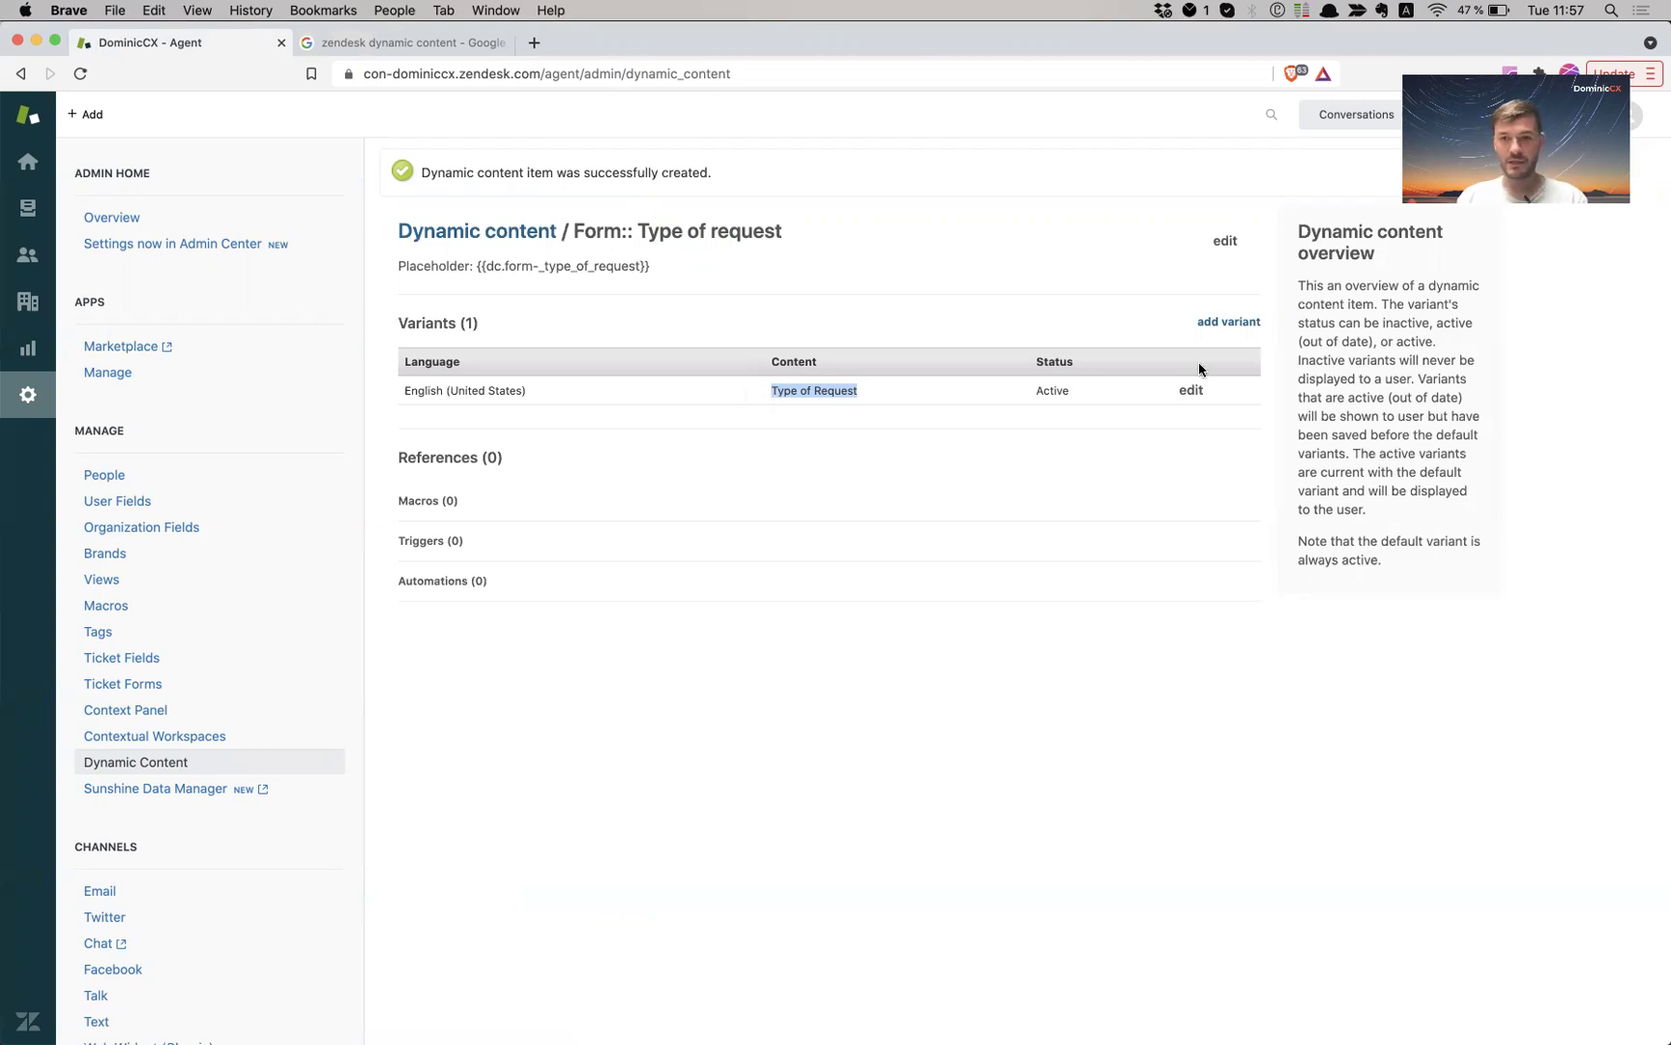
{"action": "left_click", "coordinate": [1230, 323]}
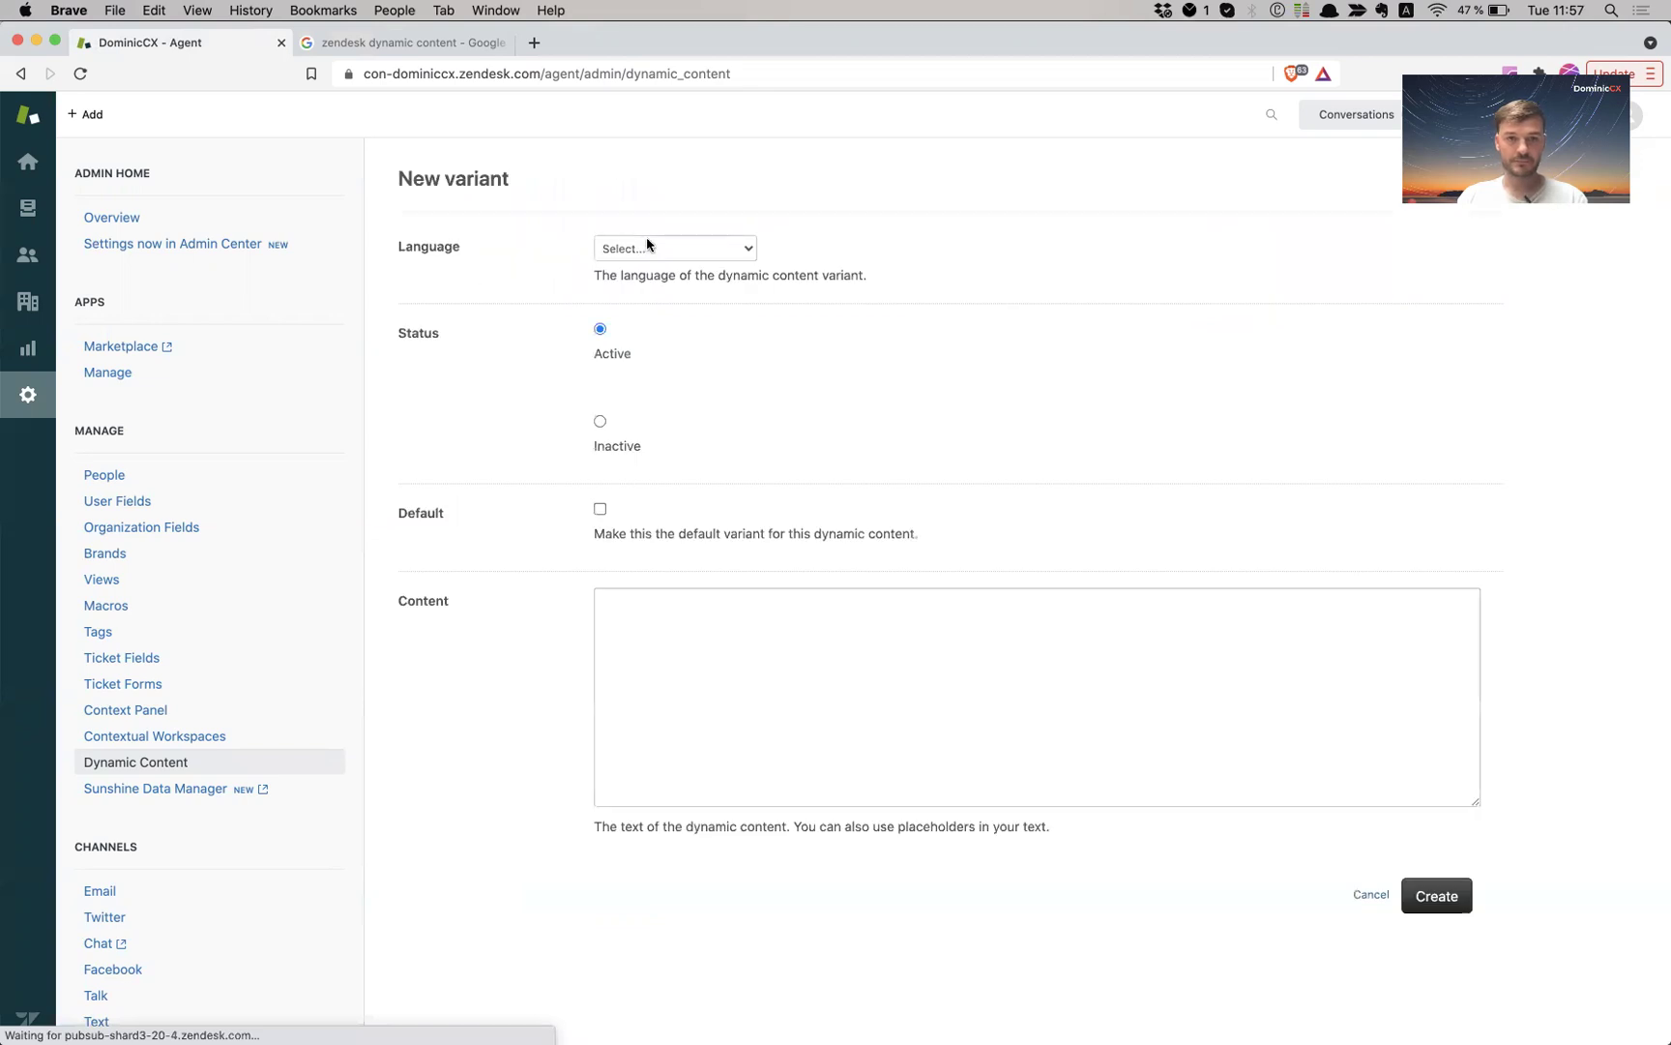
Step: Set the new variant's language to French, then open a new browser tab
{"action": "left_click", "coordinate": [676, 248]}
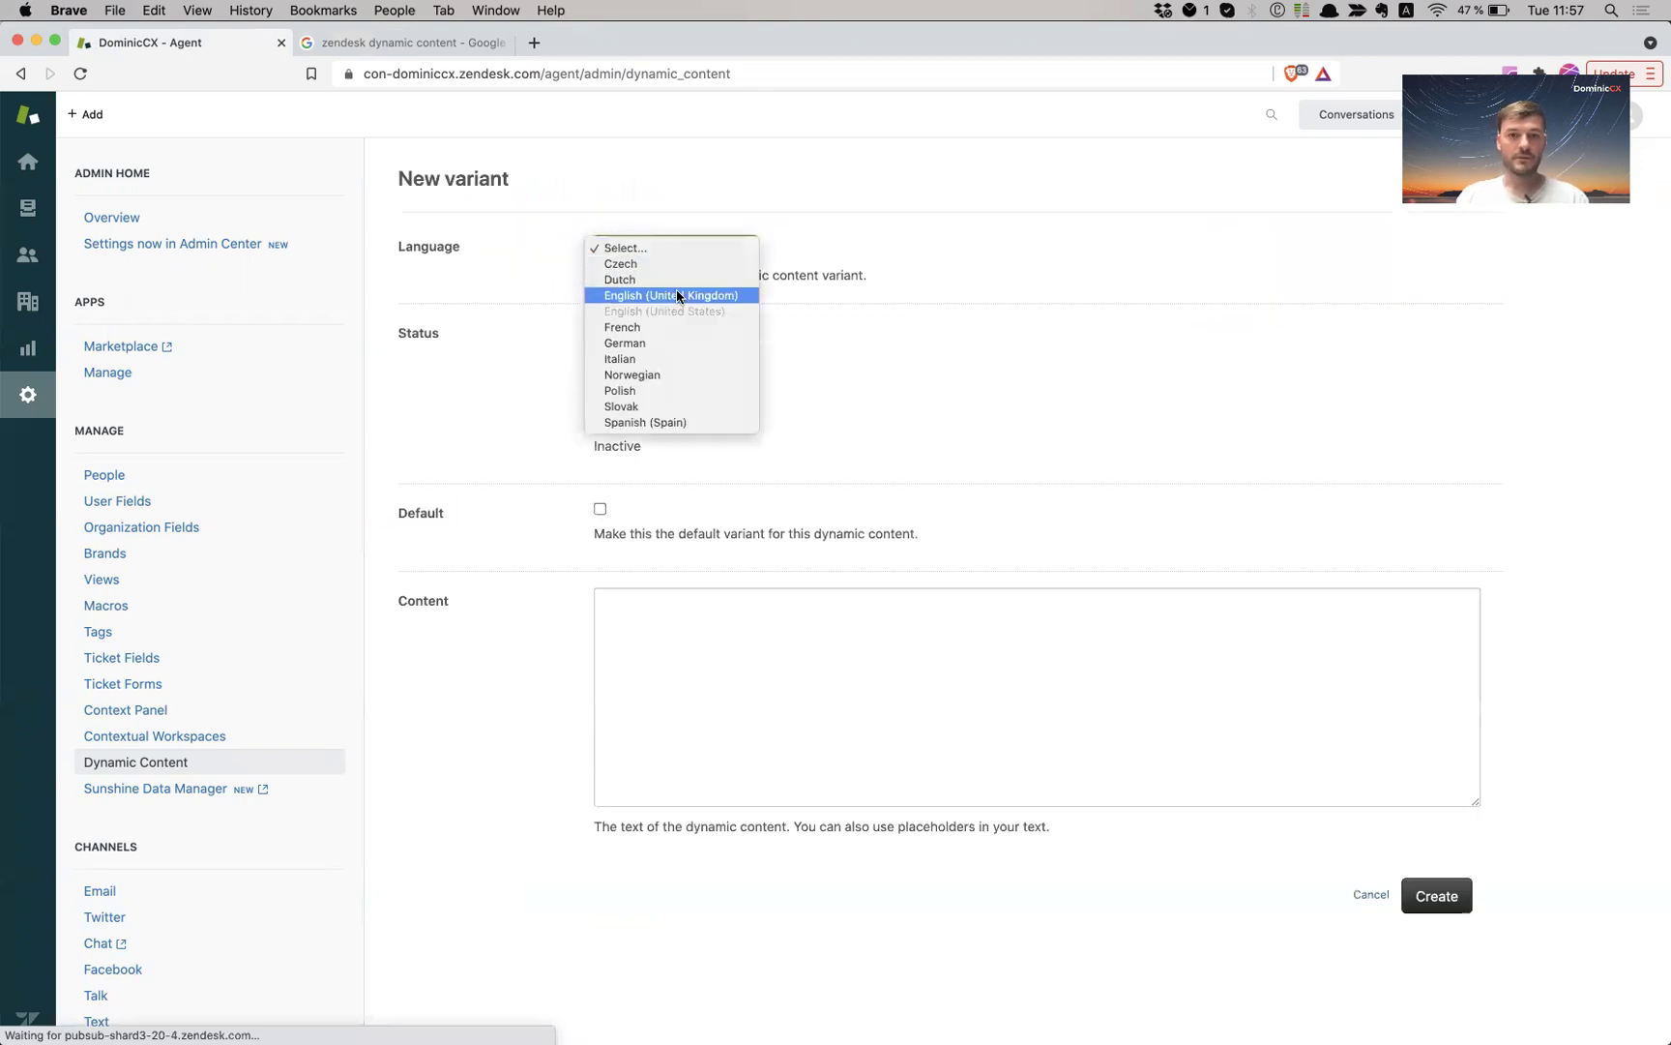
{"action": "left_click", "coordinate": [678, 329]}
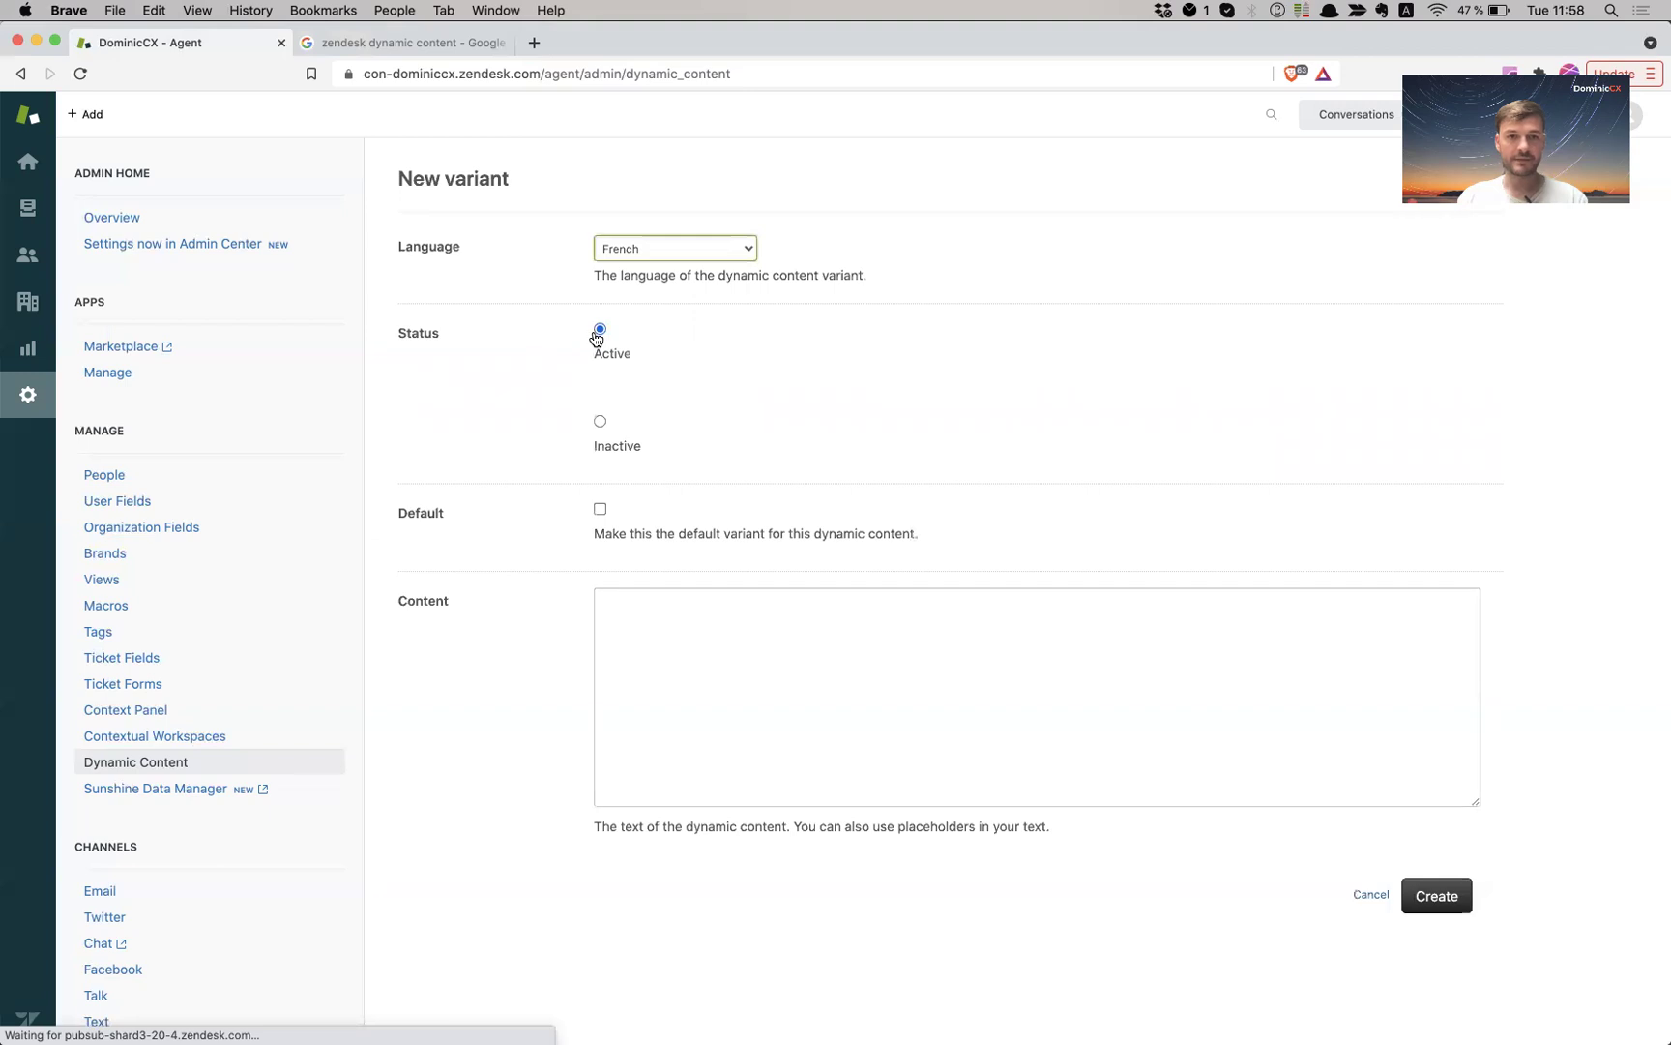
{"action": "left_click", "coordinate": [630, 619]}
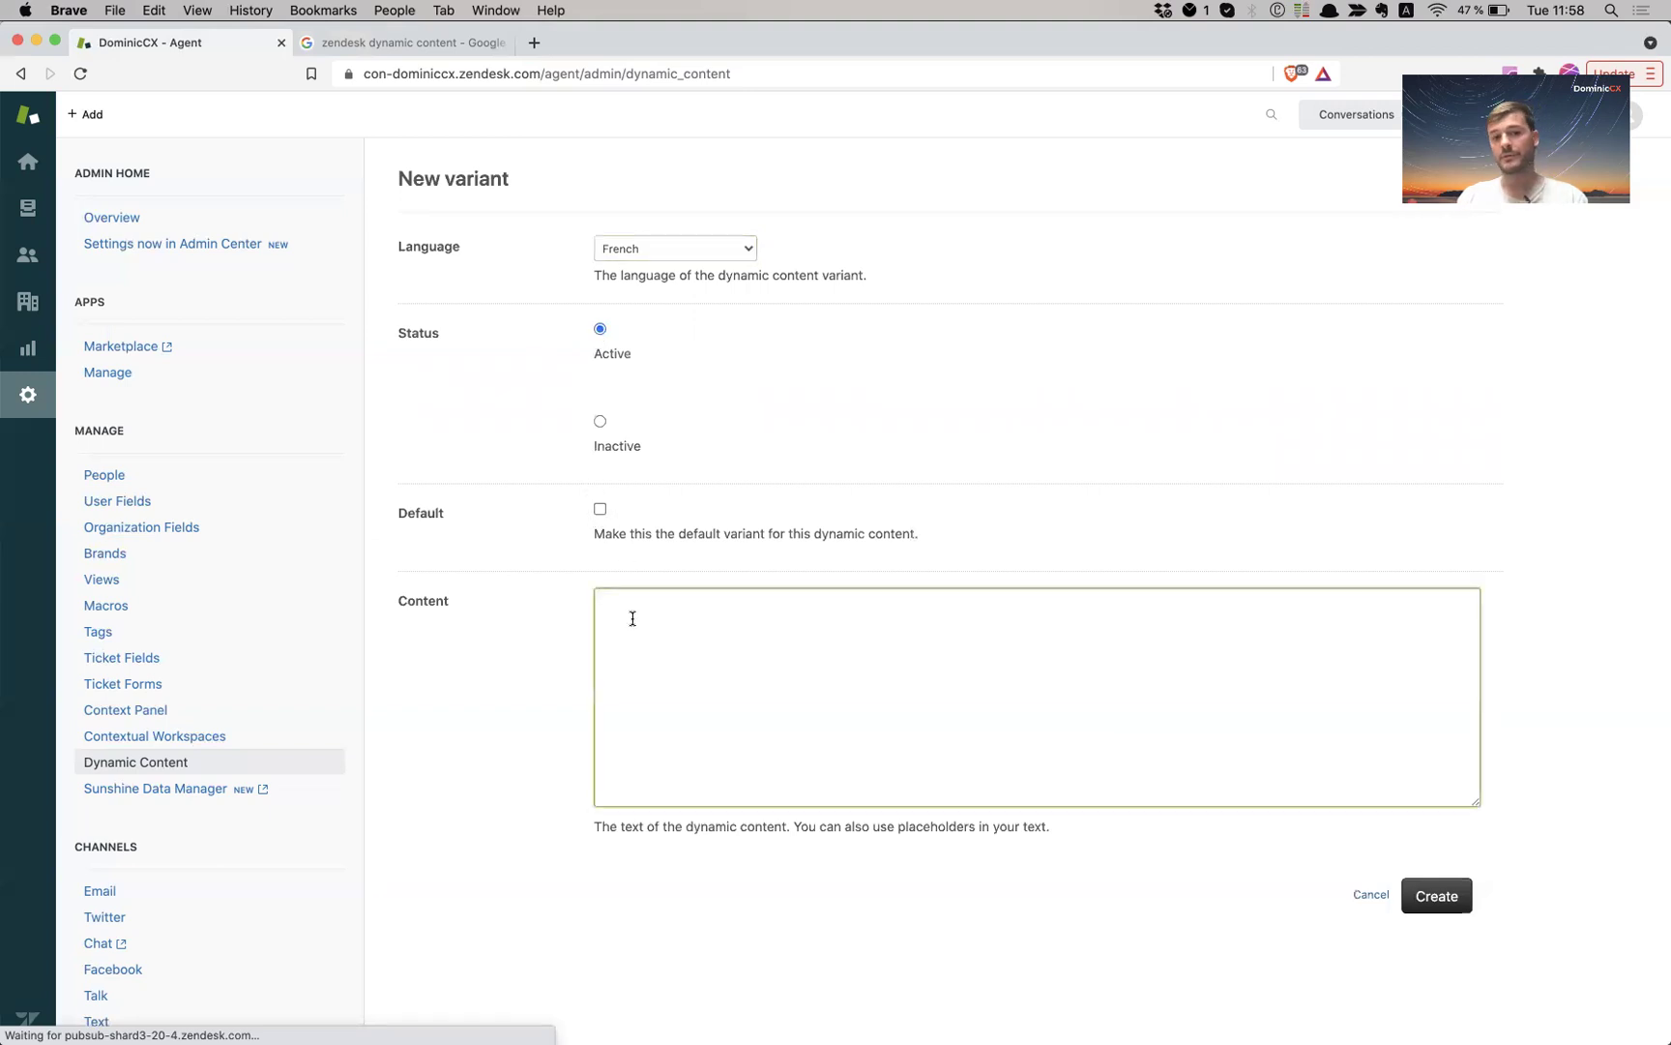
{"action": "left_click", "coordinate": [534, 43]}
Step: Translate 'Type of Request' into French in Google Translate and select 'Type de demande'
{"action": "type", "text": "tran"}
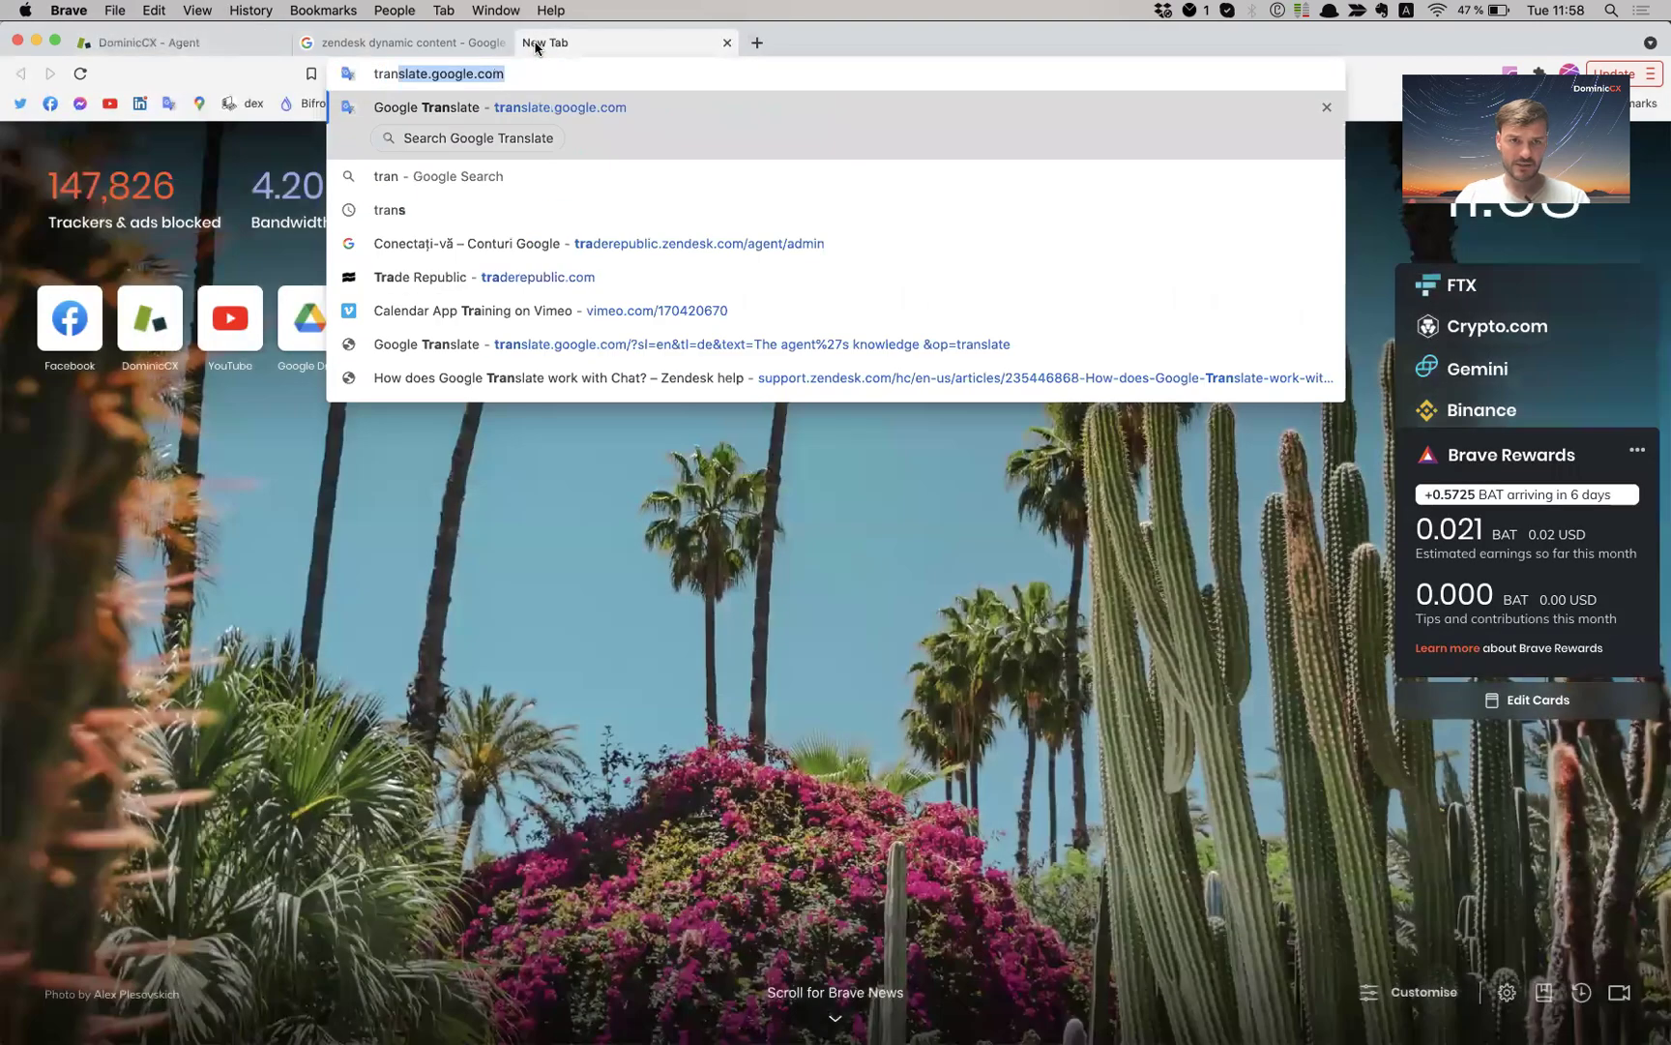
{"action": "key", "text": "Return"}
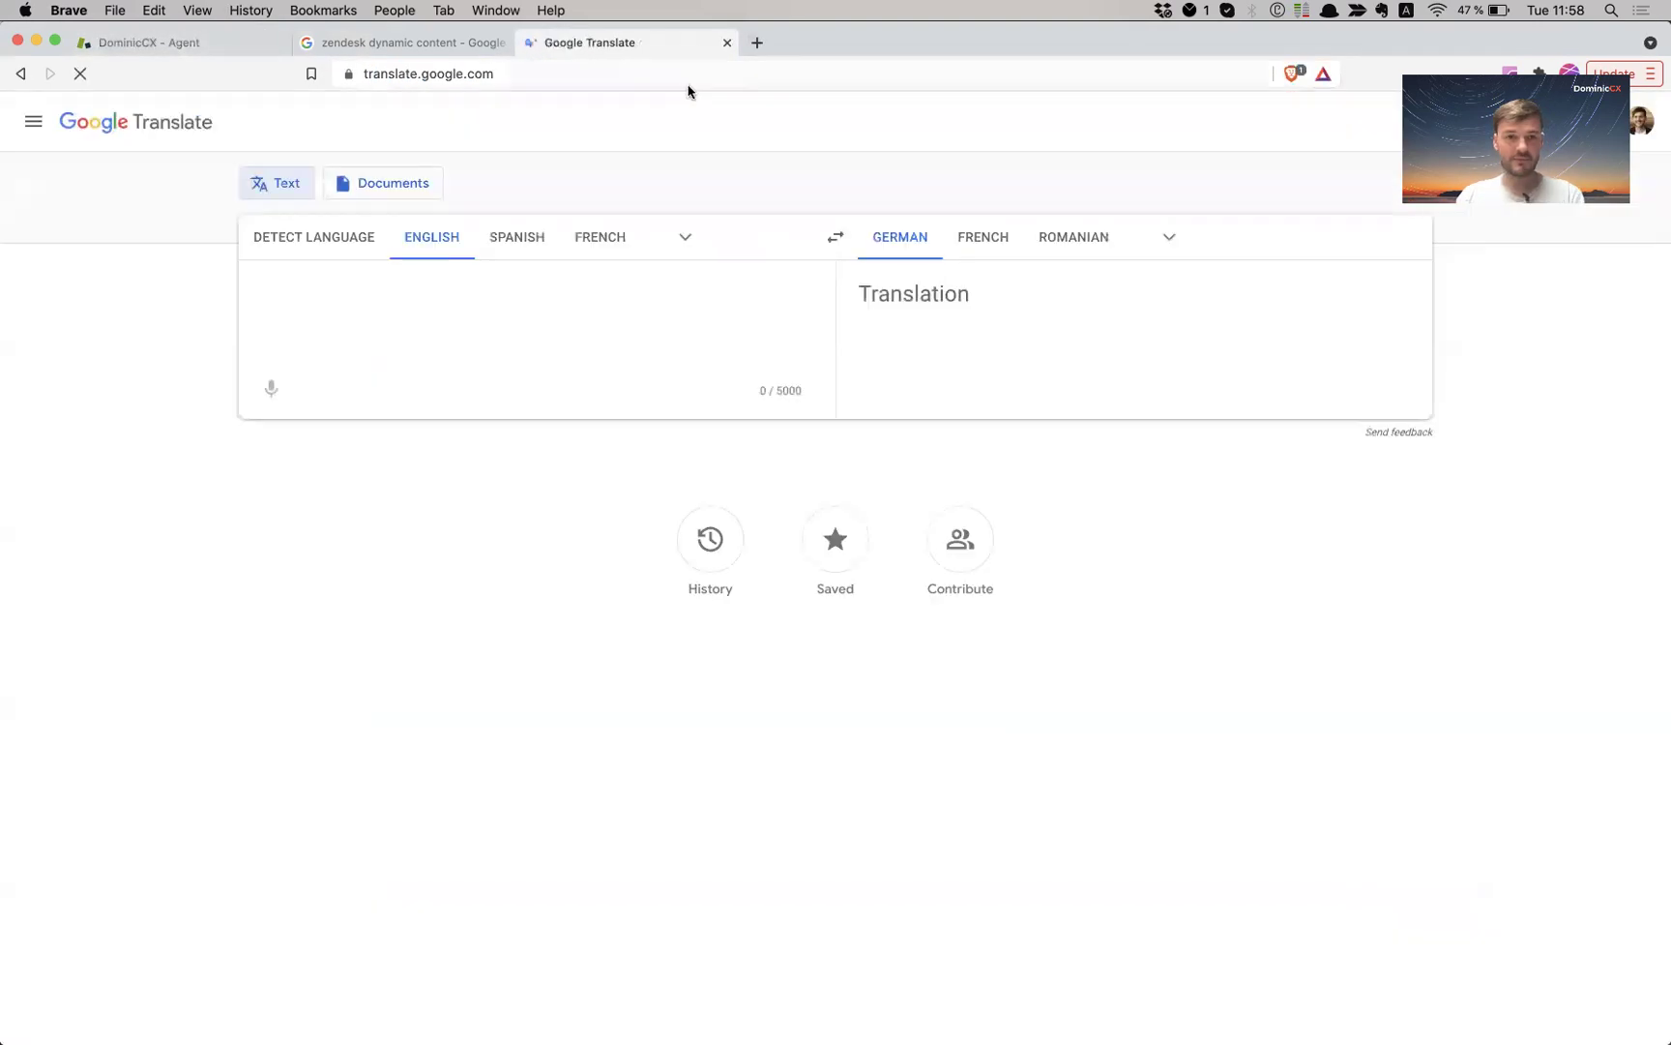
{"action": "type", "text": "Type of Request"}
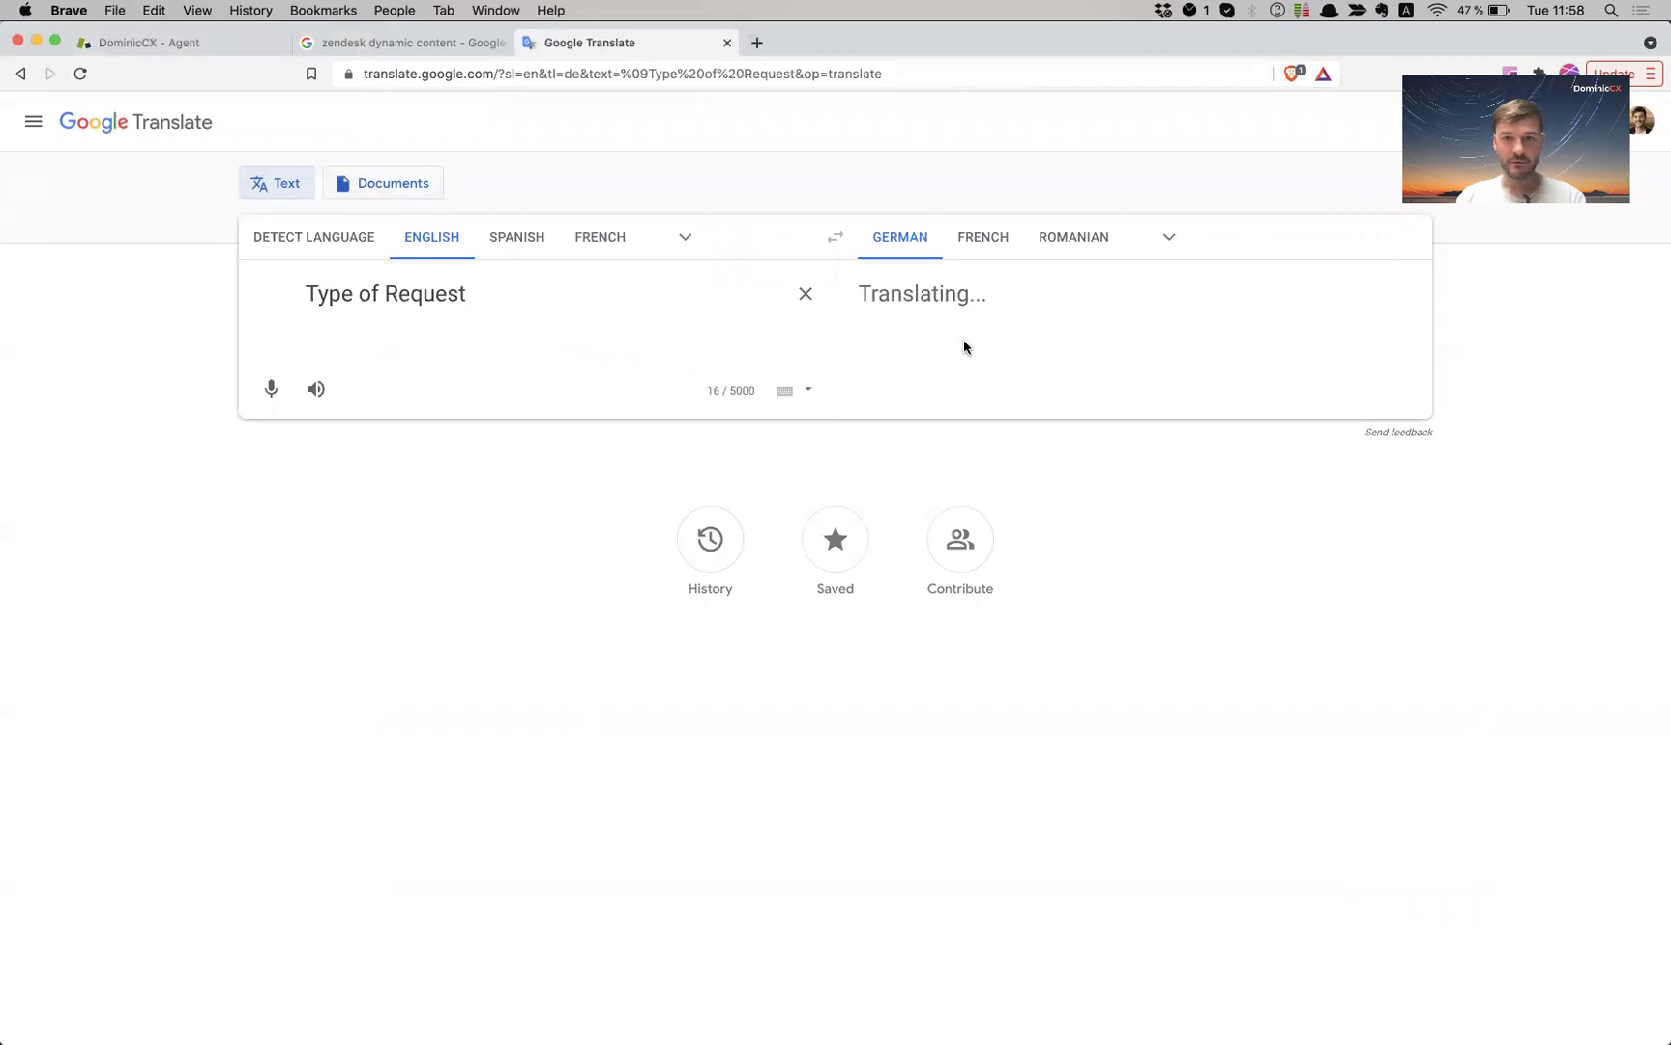
{"action": "left_click", "coordinate": [987, 237]}
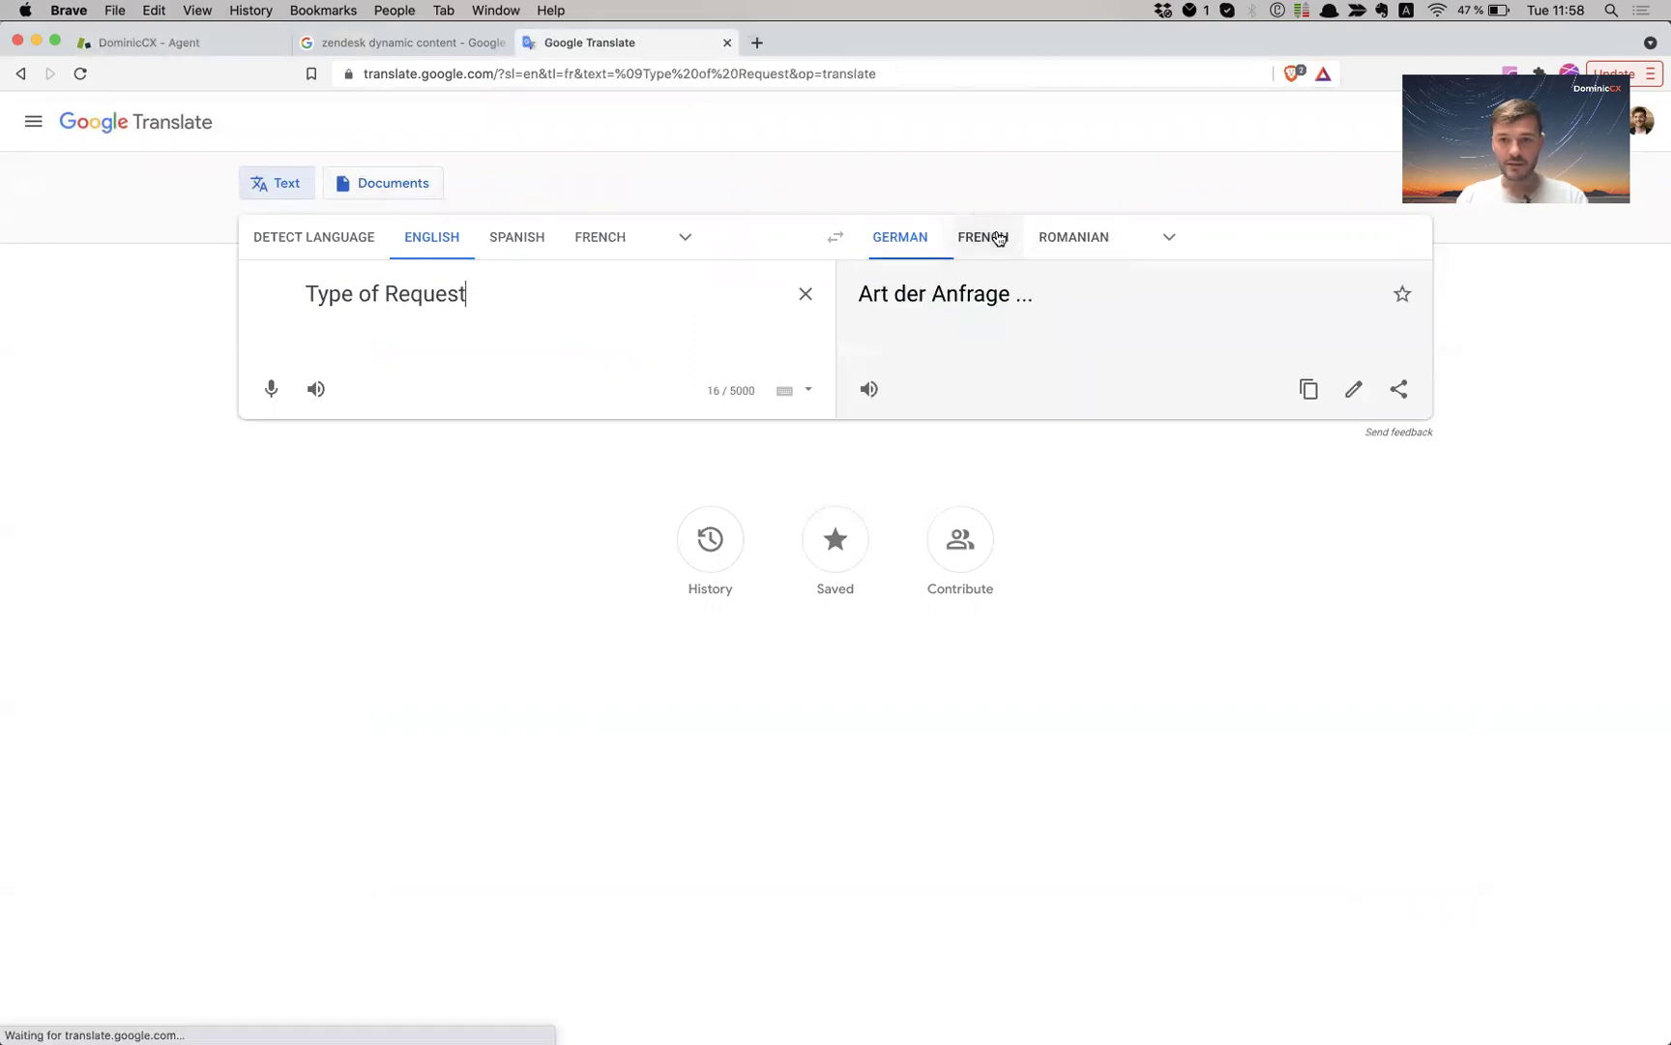
{"action": "left_click_drag", "start_coordinate": [858, 295], "coordinate": [1065, 298]}
{"action": "key", "text": "super+c"}
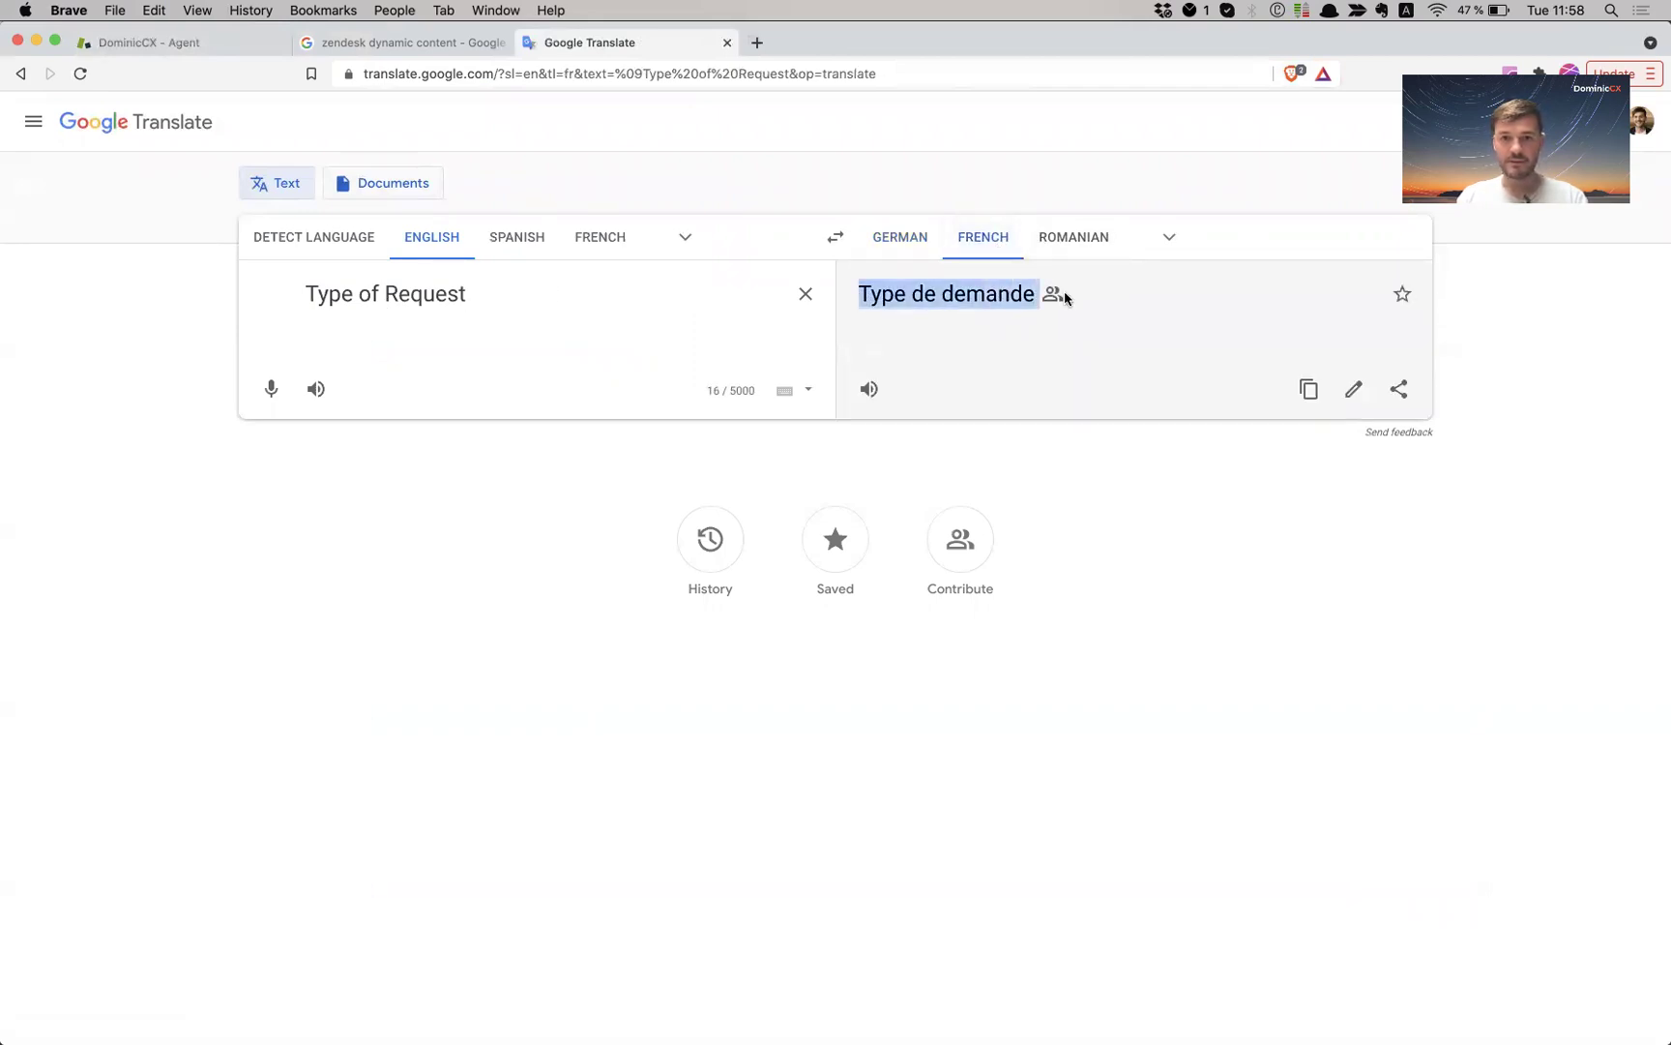
Step: Paste the translation as 'Type de Demande' in the French variant and create it
{"action": "left_click", "coordinate": [229, 43]}
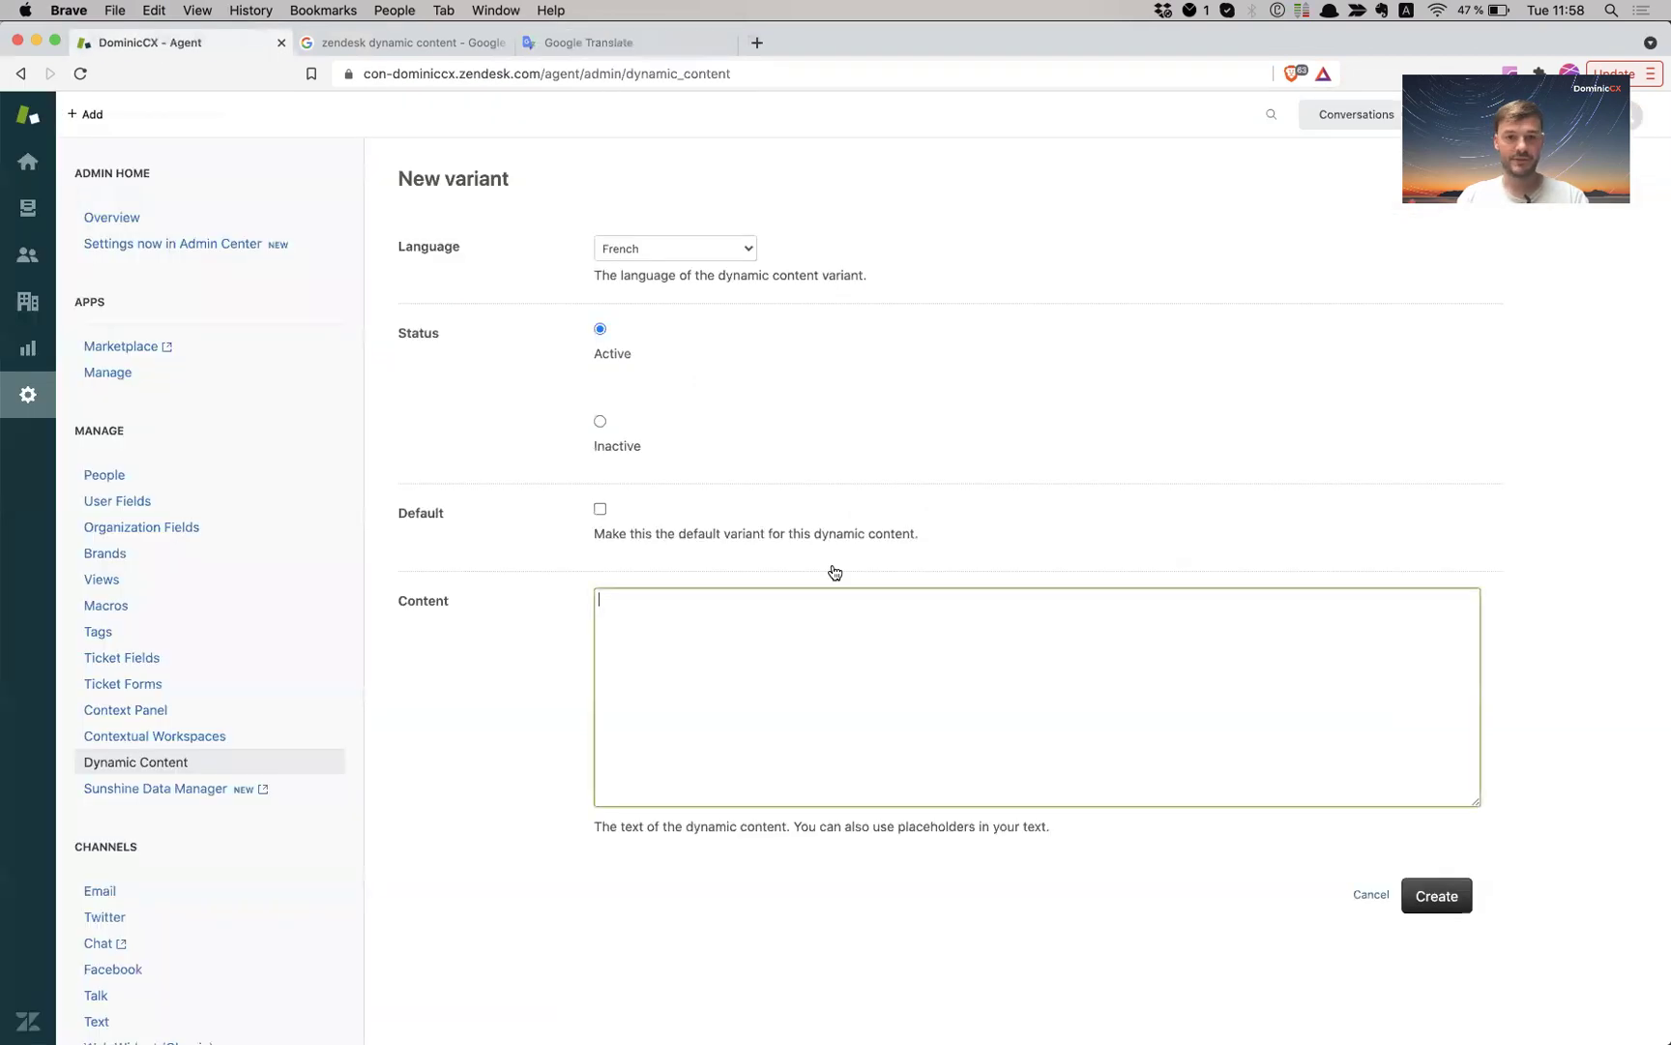
{"action": "key", "text": "super+v"}
{"action": "key", "text": "super+space"}
{"action": "key", "text": "Escape"}
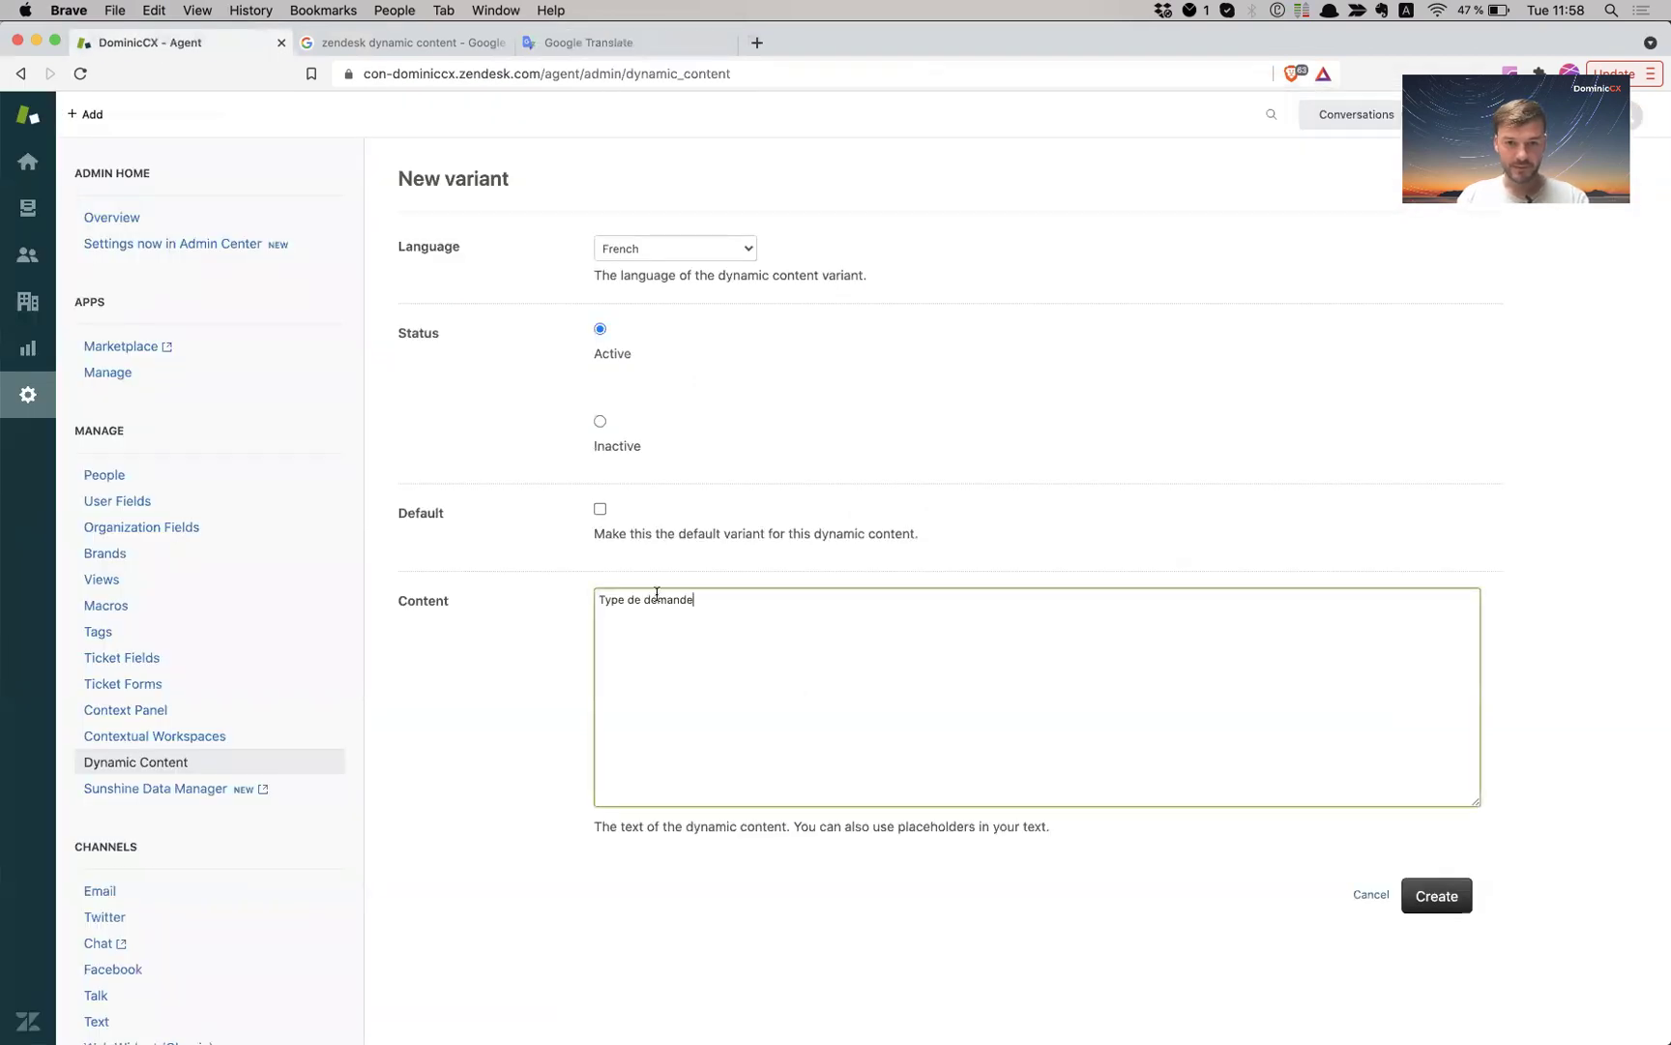
{"action": "left_click", "coordinate": [651, 600]}
{"action": "key", "text": "BackSpace"}
{"action": "type", "text": "D"}
{"action": "left_click", "coordinate": [1441, 897]}
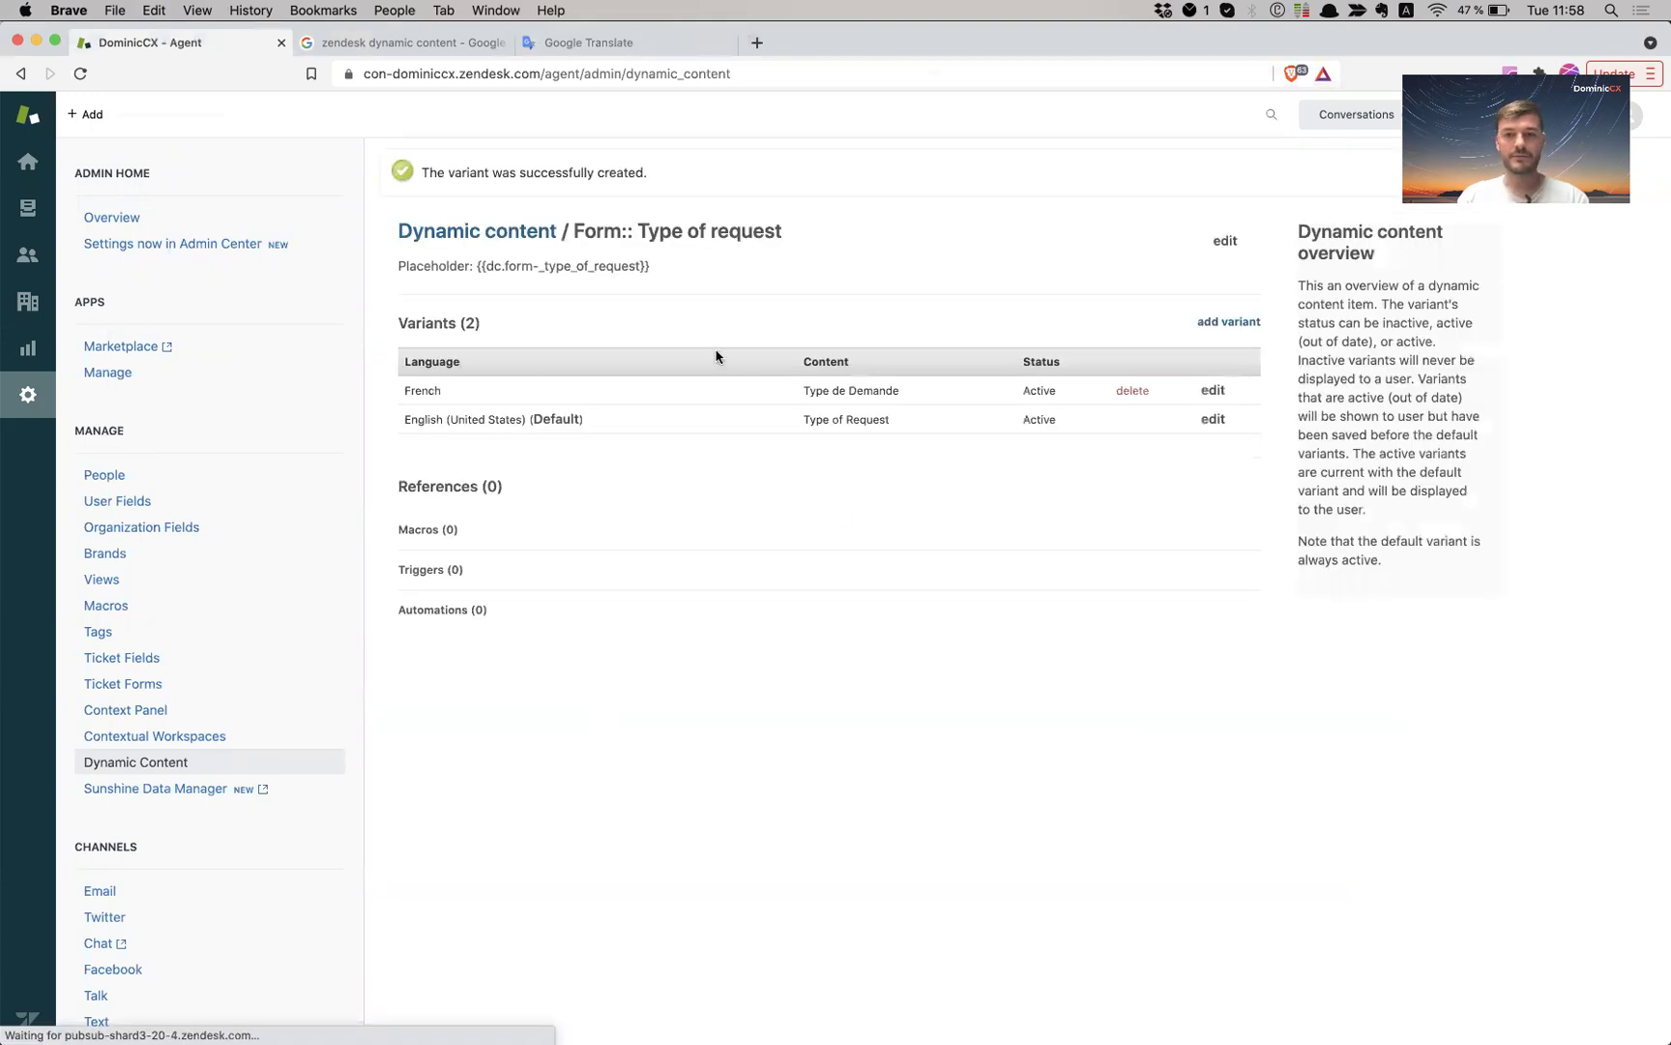
Step: Review the French variant in the variants table and return to the Dynamic Content list
{"action": "left_click_drag", "start_coordinate": [478, 269], "coordinate": [667, 280]}
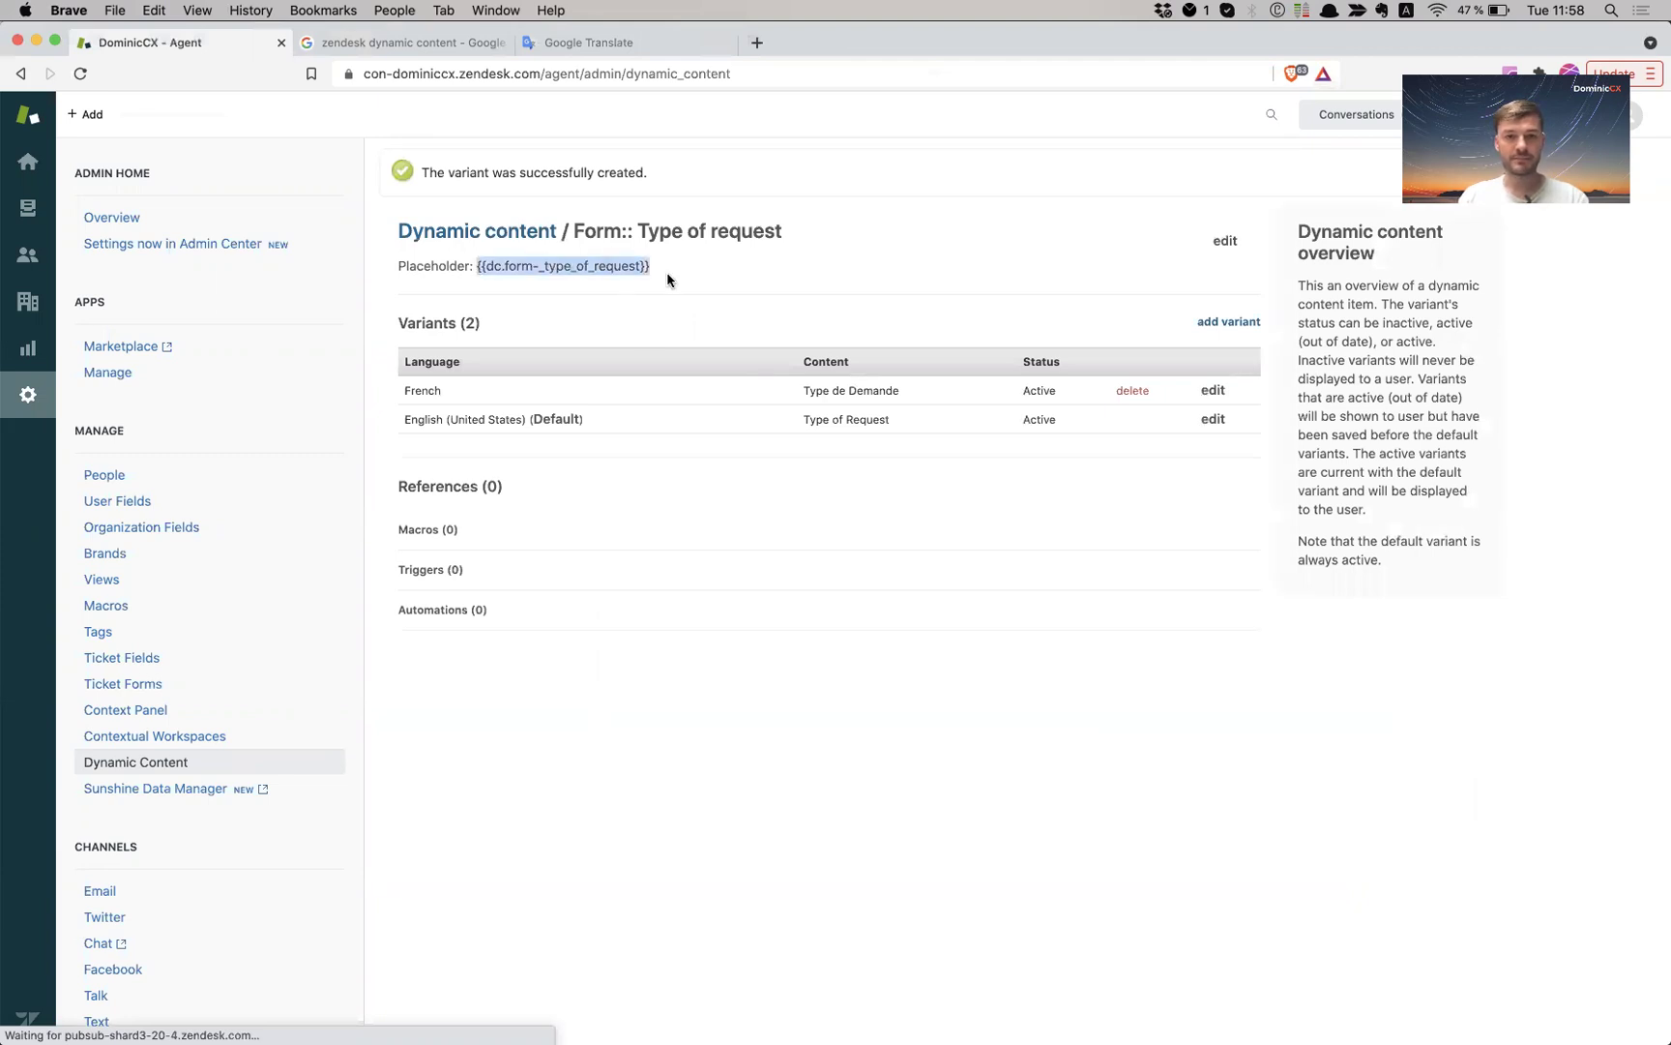
{"action": "left_click", "coordinate": [734, 232]}
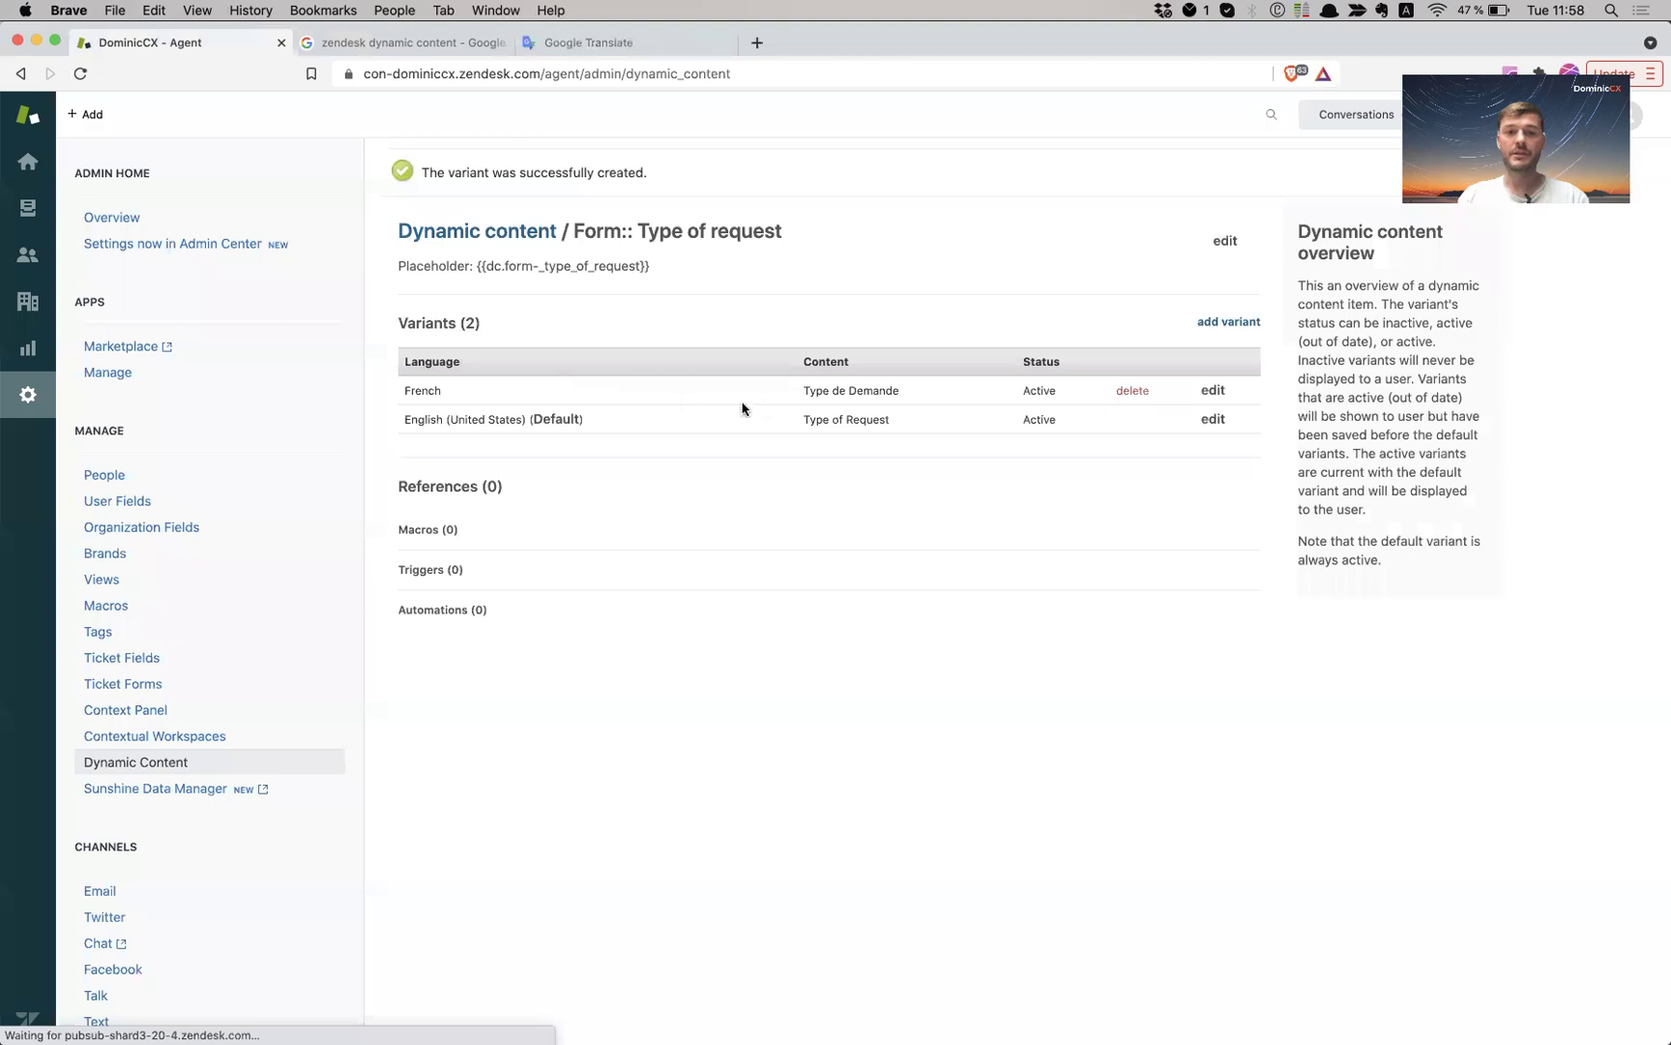
{"action": "left_click_drag", "start_coordinate": [797, 397], "coordinate": [899, 422]}
{"action": "left_click", "coordinate": [900, 422]}
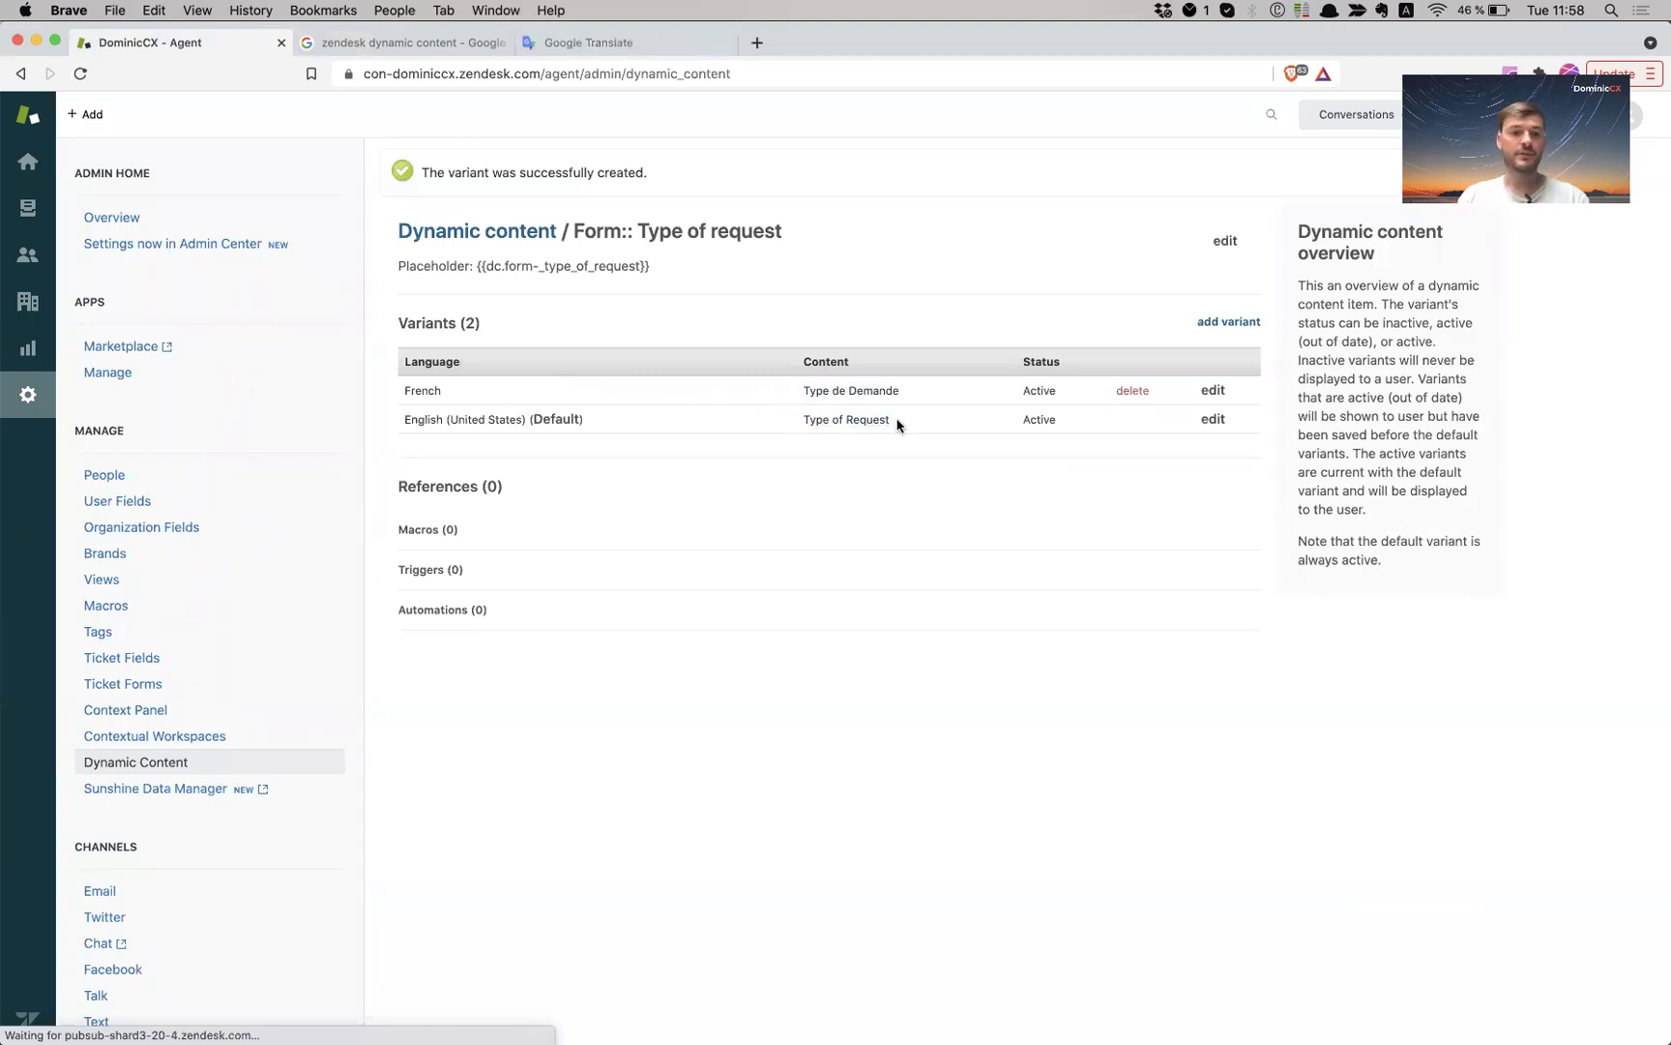
{"action": "left_click", "coordinate": [164, 769]}
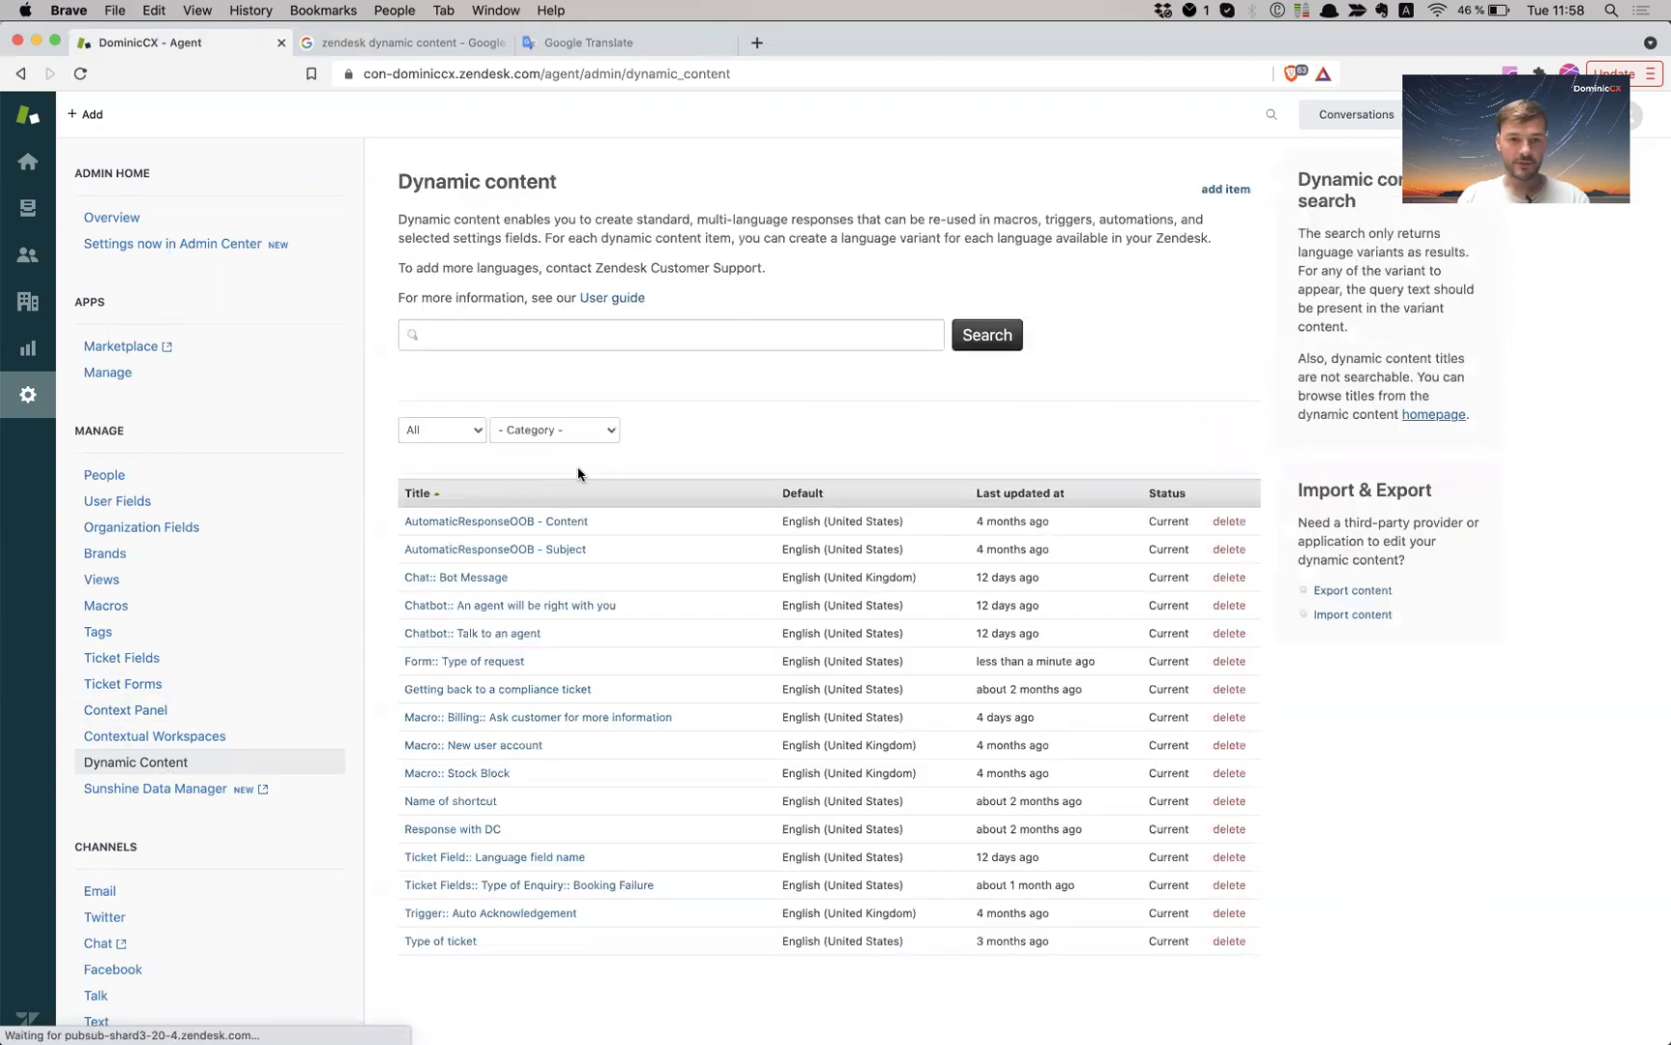
Step: Filter the dynamic content list by the Form (1) category
{"action": "left_click", "coordinate": [566, 429]}
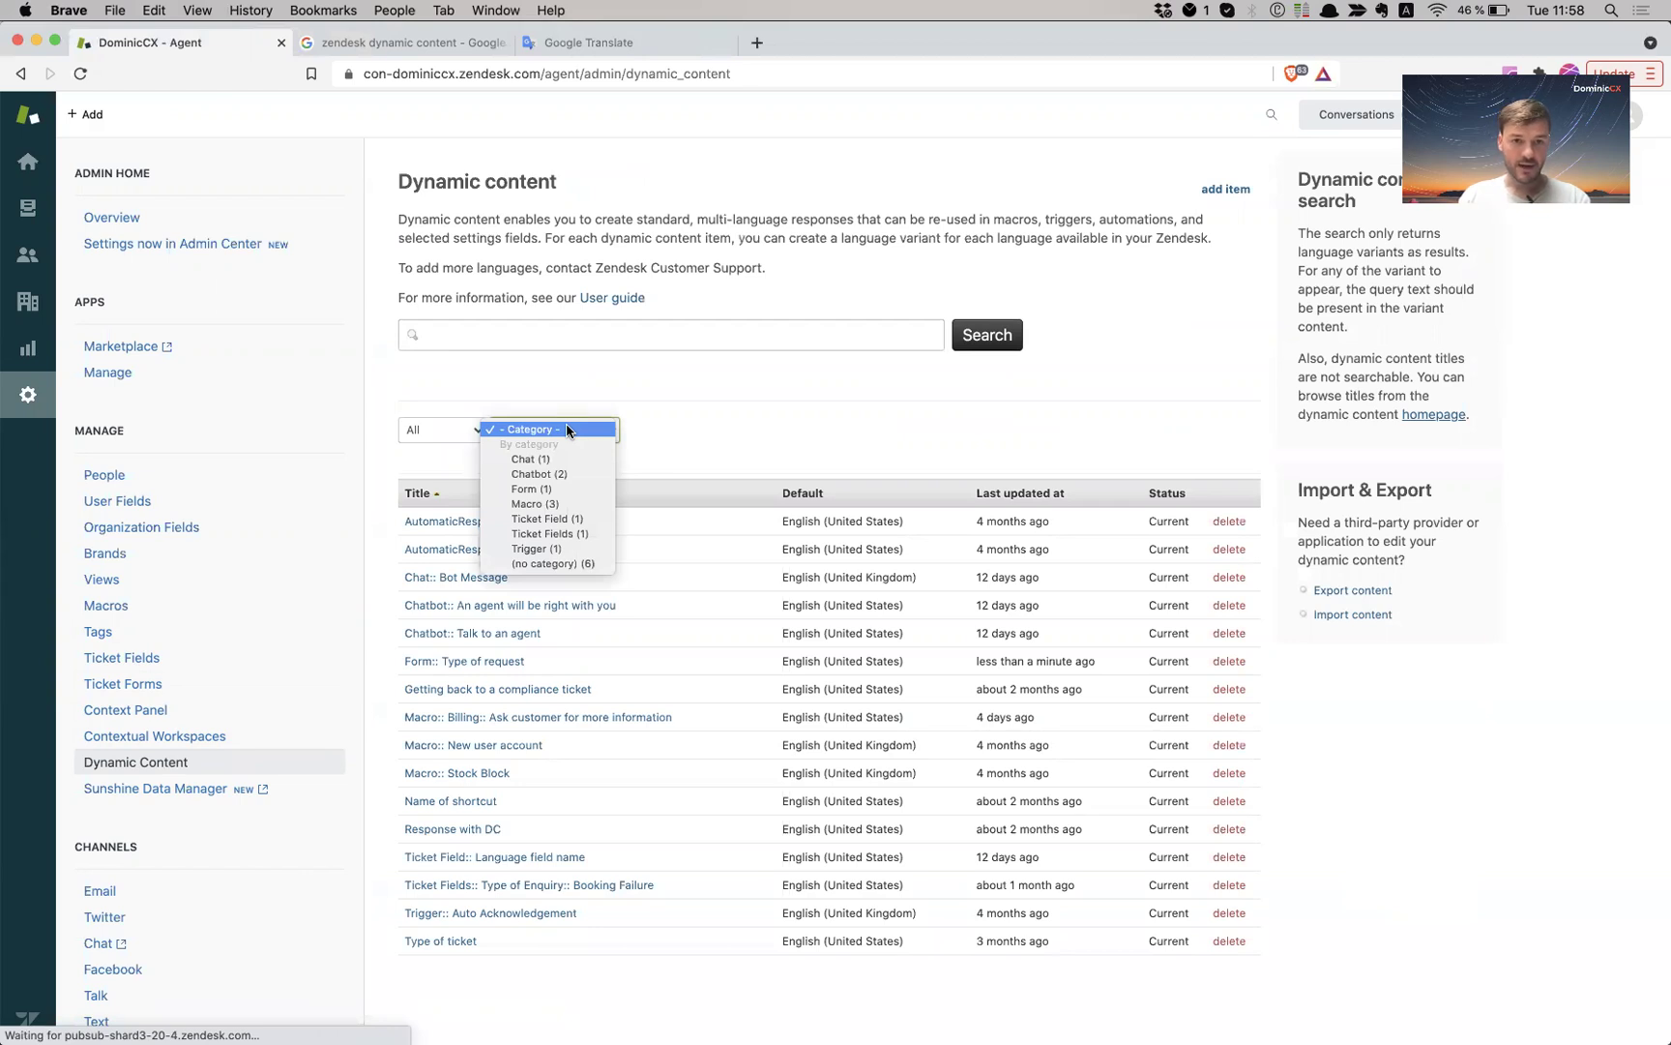
{"action": "left_click", "coordinate": [540, 489]}
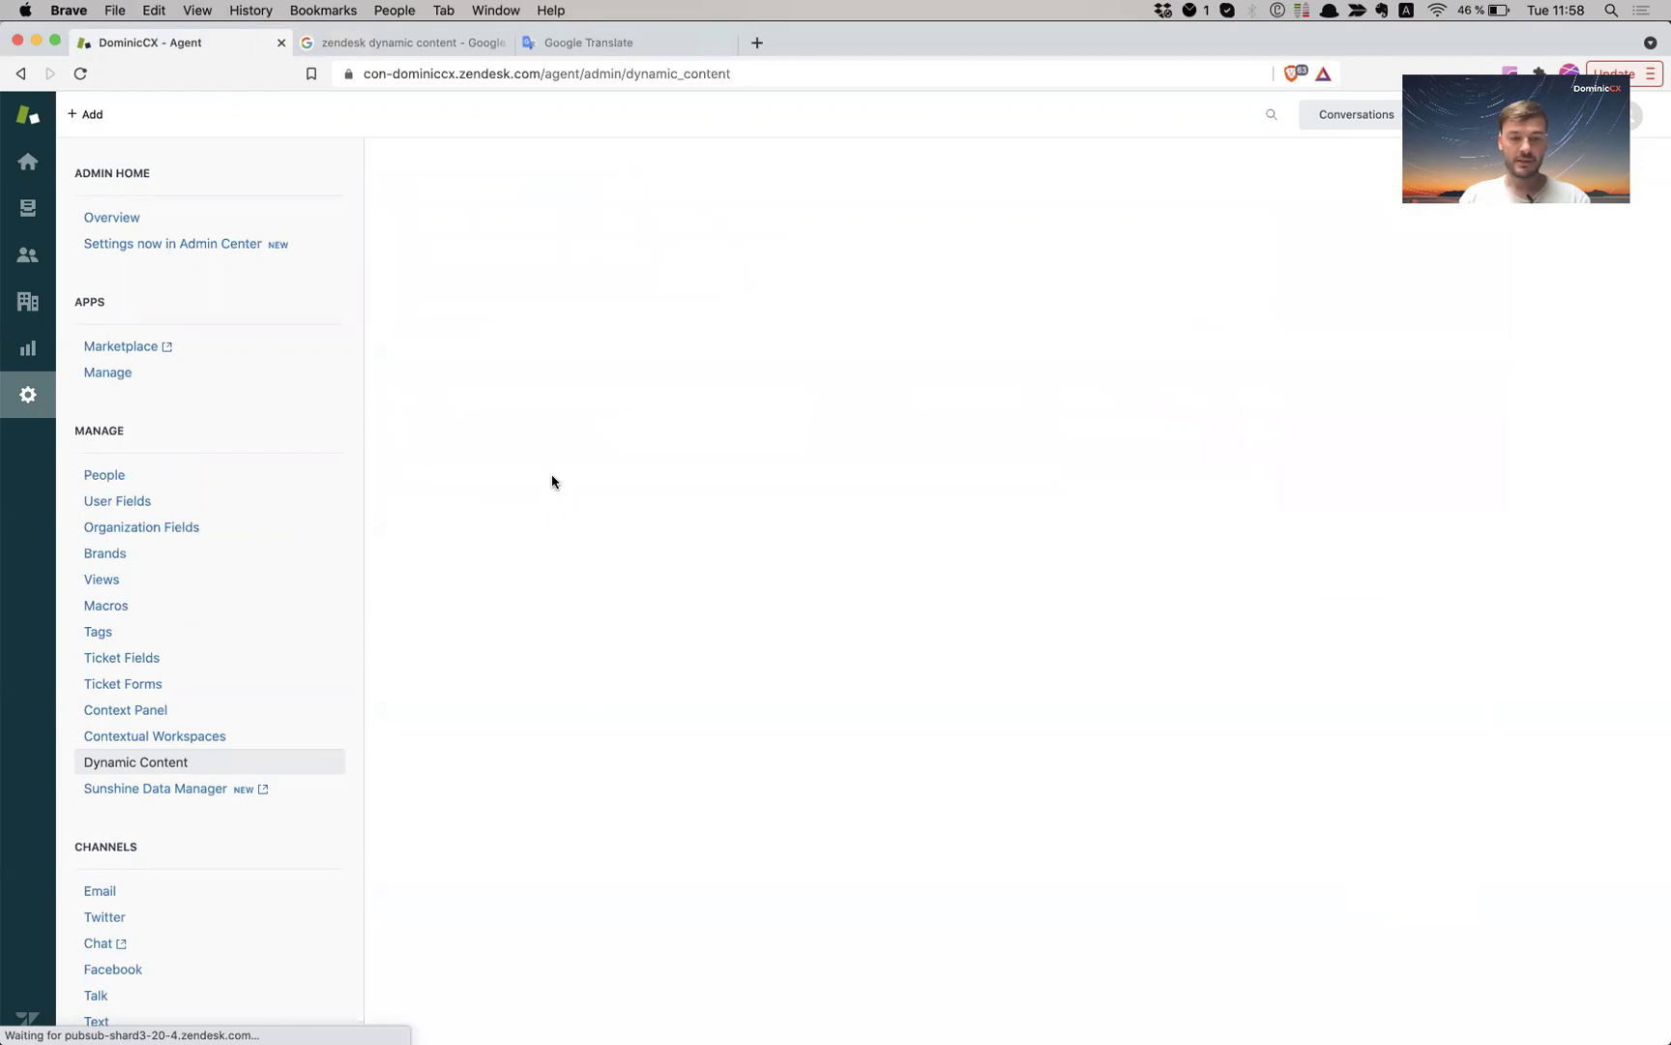